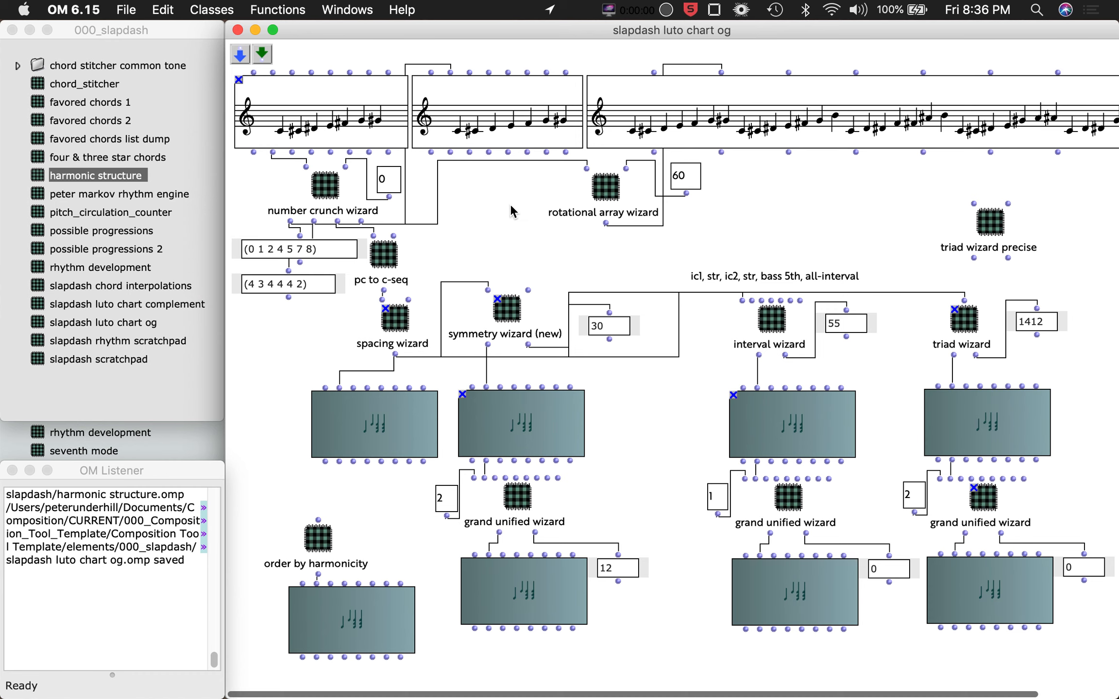
Open the top chord sequence in its editor, widen the window, and examine its notes before closing it.
{"action": "scroll", "coordinate": [511, 206], "scroll_direction": "right", "scroll_amount": 2}
{"action": "scroll", "coordinate": [510, 205], "scroll_direction": "left", "scroll_amount": 2}
{"action": "double_click", "coordinate": [363, 109]}
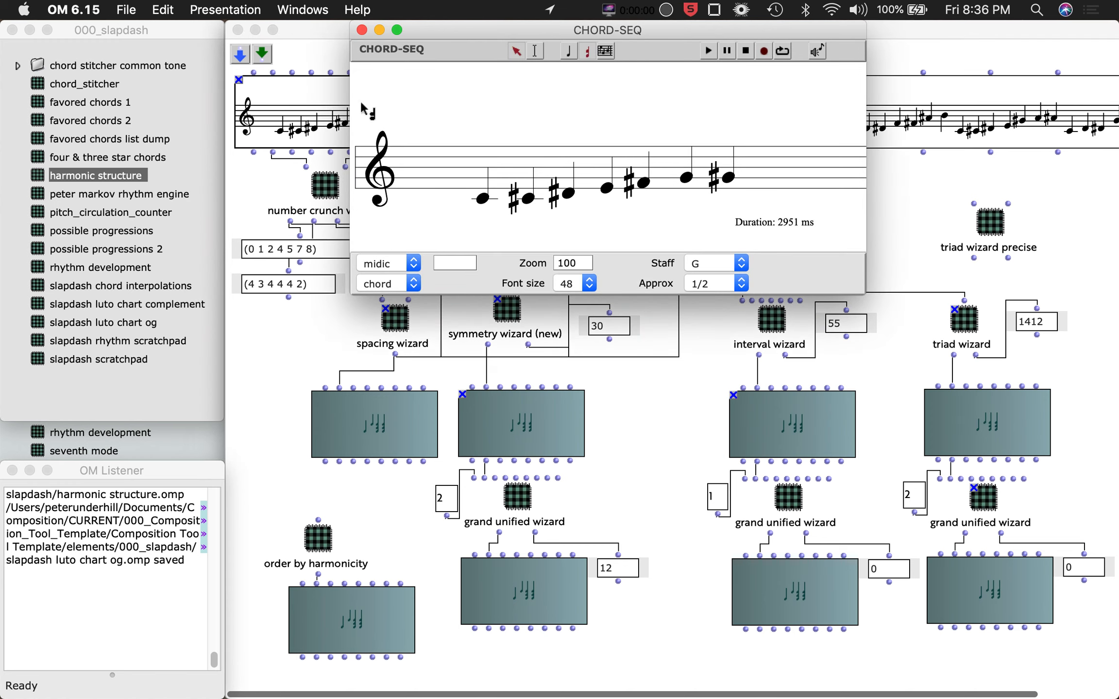
{"action": "left_click_drag", "start_coordinate": [863, 291], "coordinate": [831, 327]}
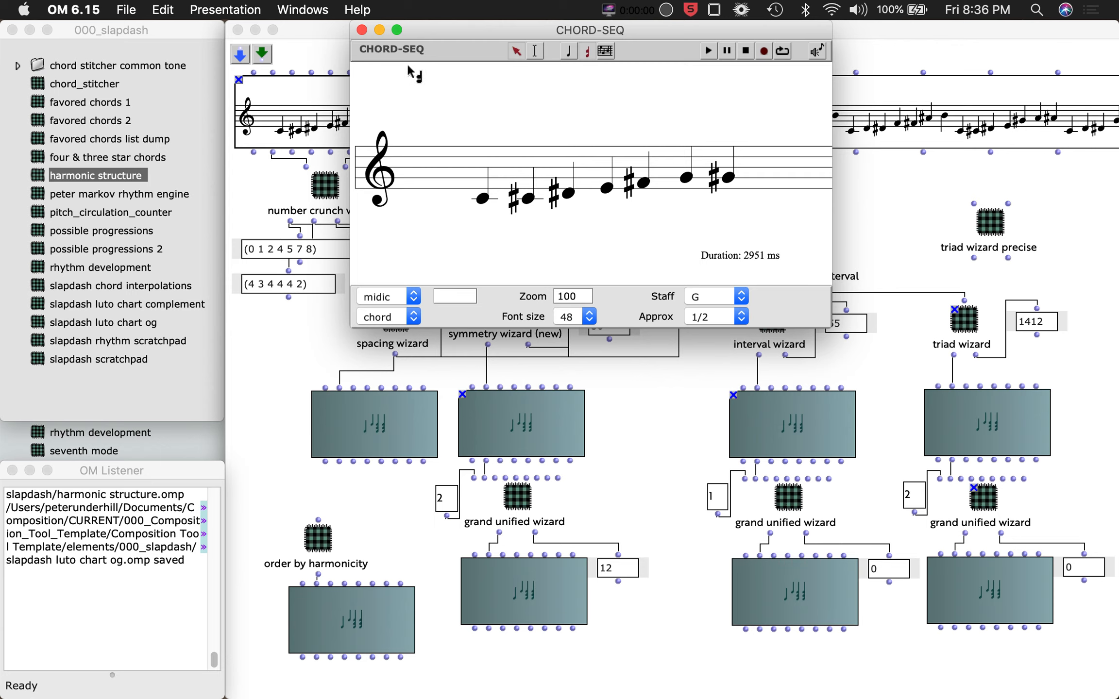
{"action": "left_click", "coordinate": [362, 30]}
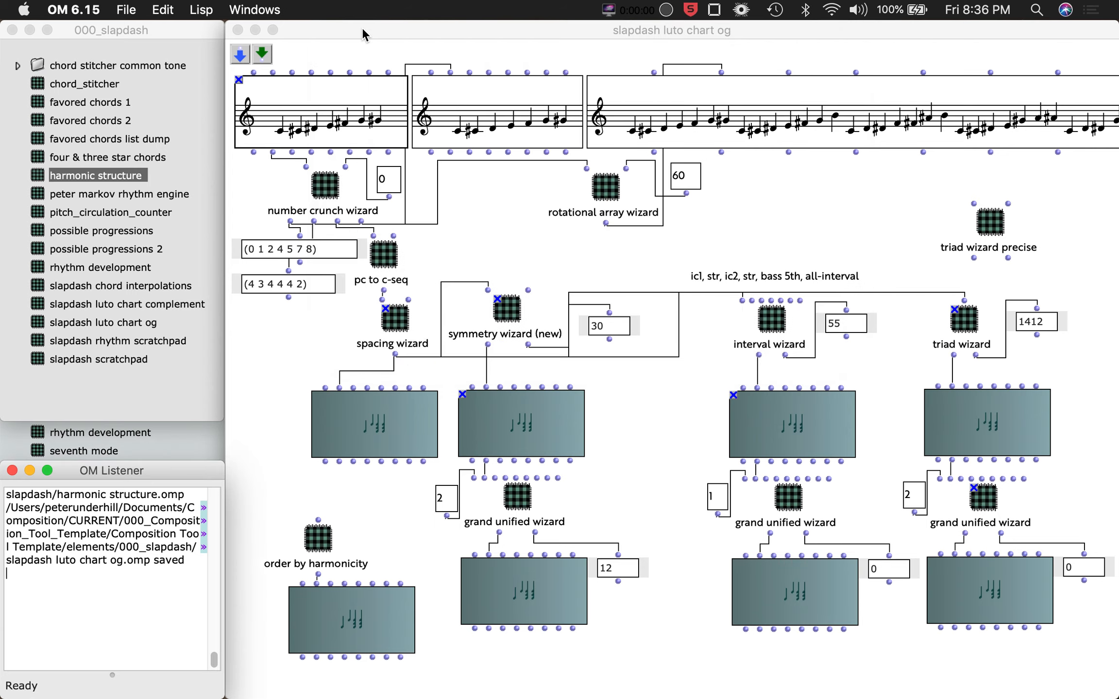
Open the symmetry wizard subpatch and its pick for symmetry (new) subpatch to inspect their structure.
{"action": "left_click", "coordinate": [508, 110]}
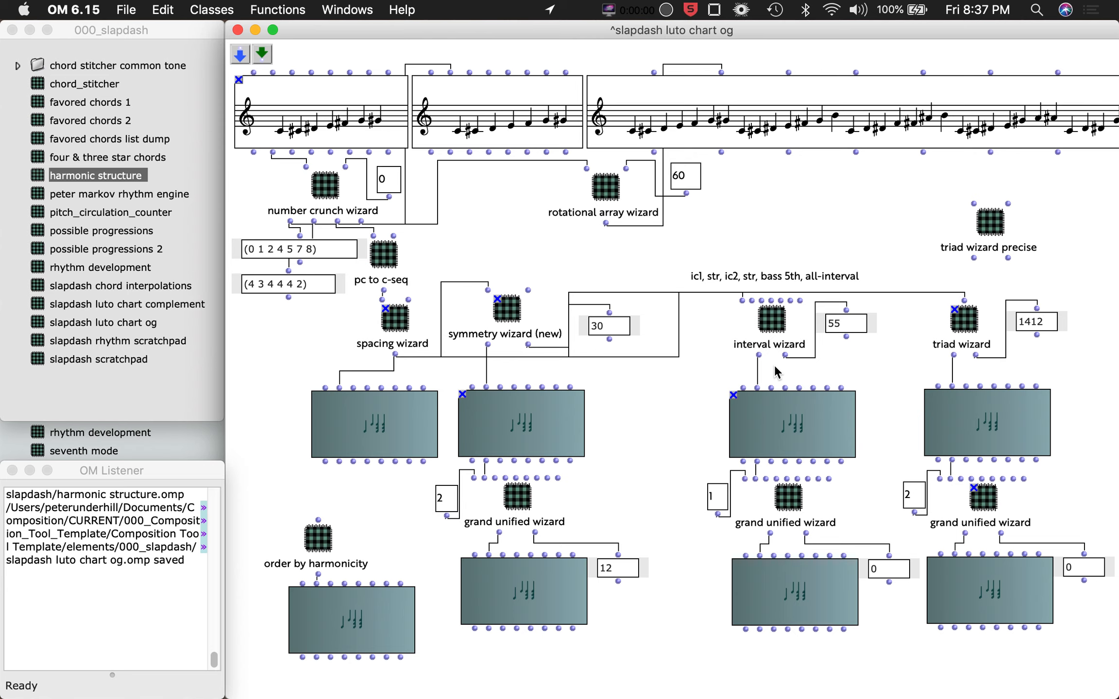
{"action": "left_click", "coordinate": [511, 309]}
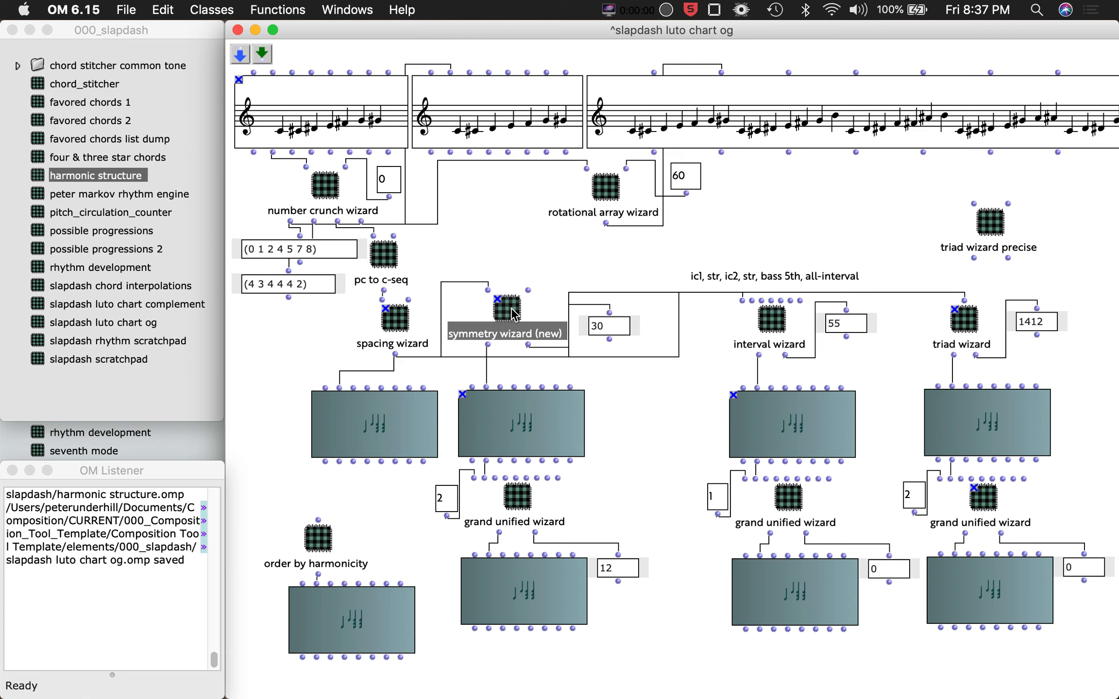
{"action": "double_click", "coordinate": [507, 309]}
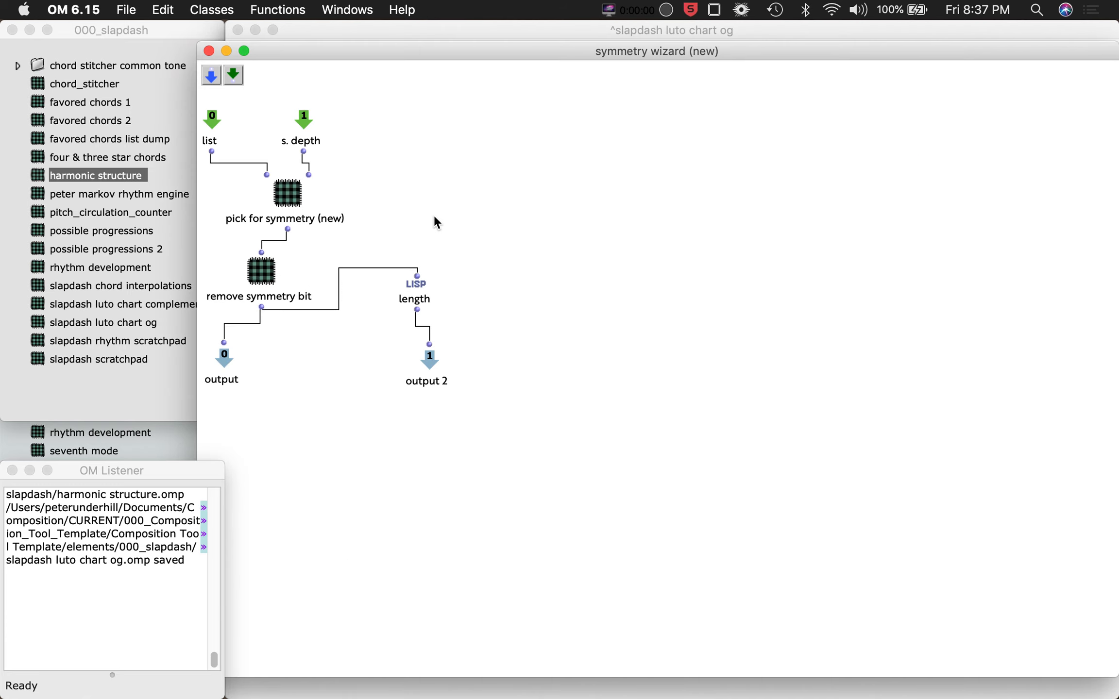
{"action": "left_click", "coordinate": [295, 196]}
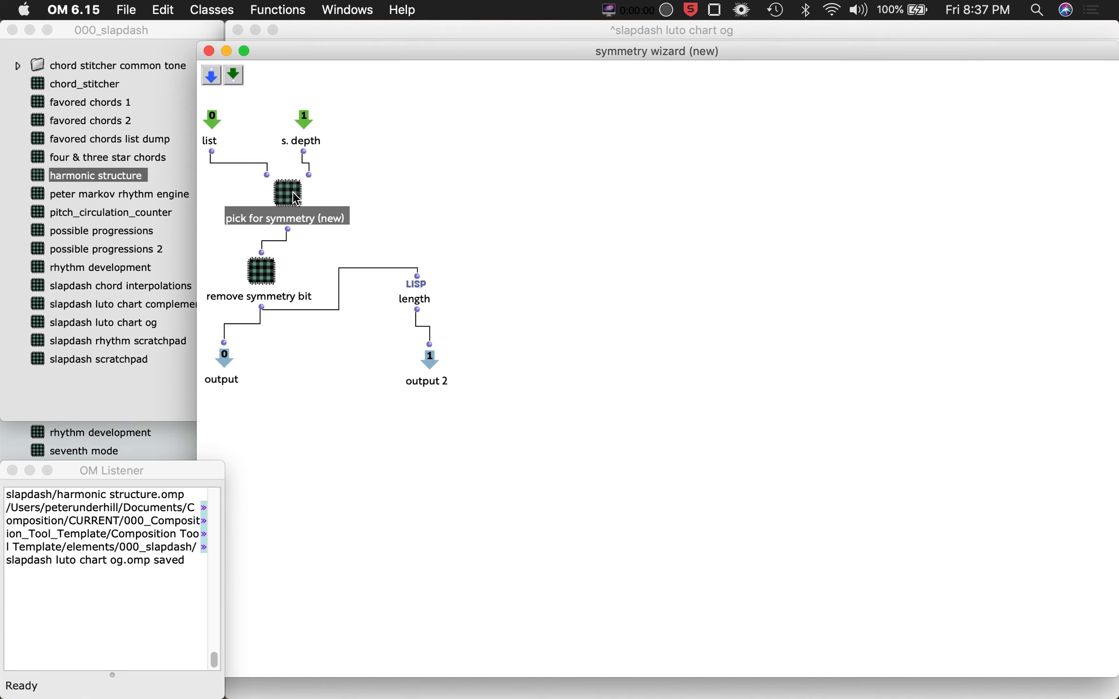
{"action": "double_click", "coordinate": [294, 196]}
Open the flatten and group single subpatch to inspect it, then close the open subpatch windows.
{"action": "left_click", "coordinate": [398, 329]}
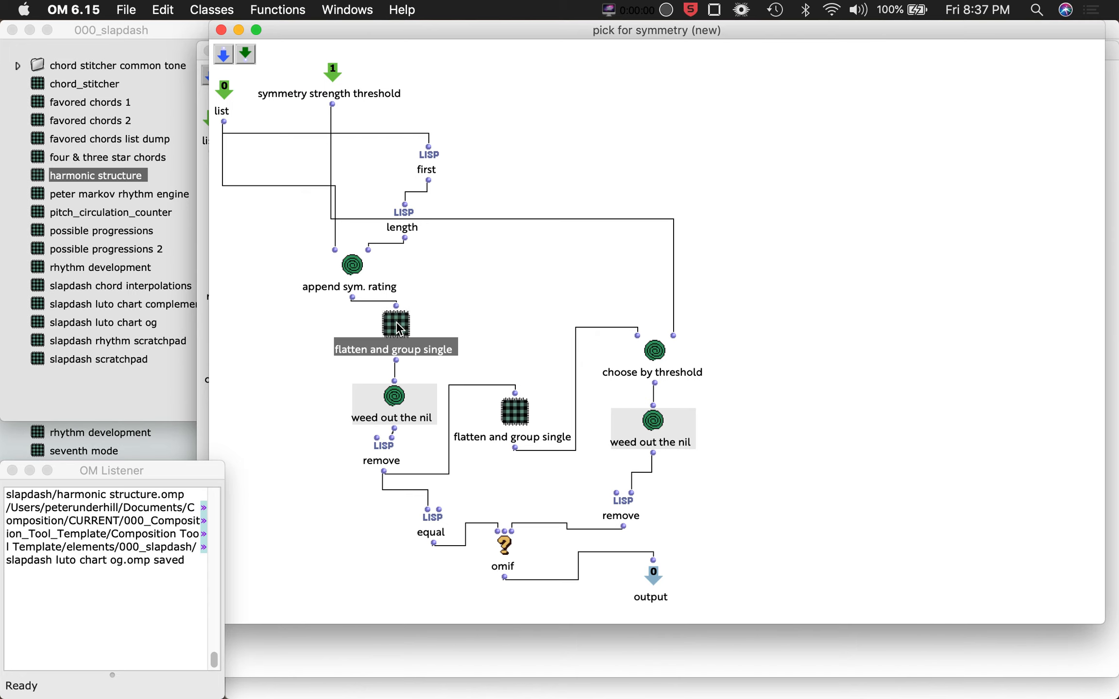
{"action": "double_click", "coordinate": [398, 328]}
{"action": "scroll", "coordinate": [498, 467], "scroll_direction": "down", "scroll_amount": 2}
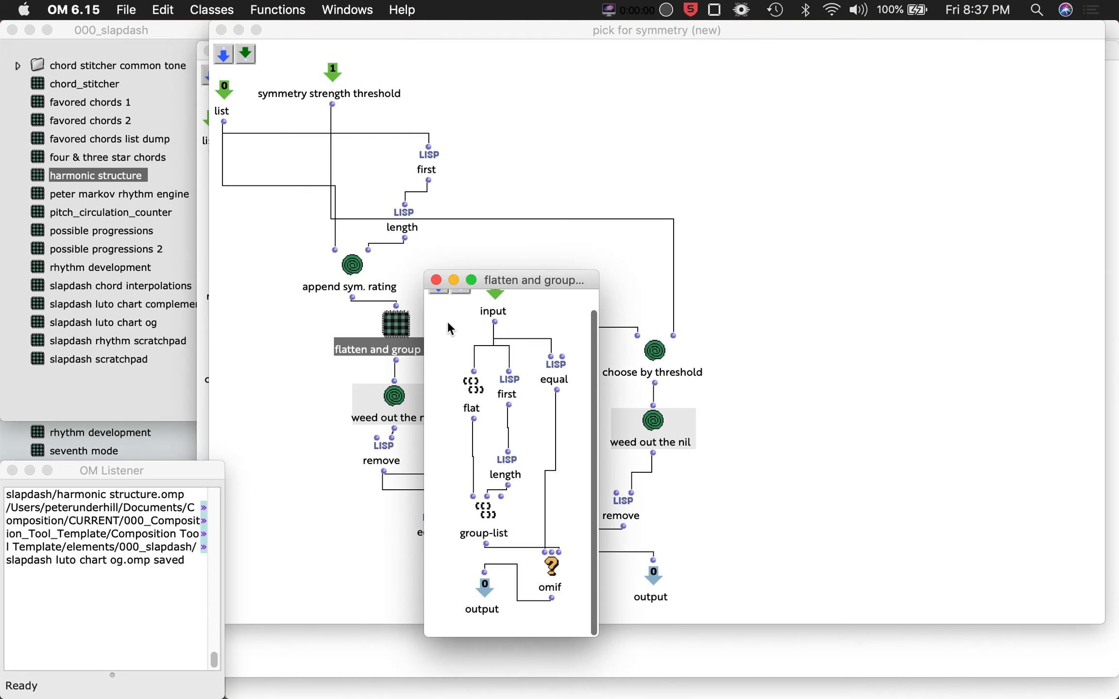
{"action": "left_click", "coordinate": [437, 280]}
{"action": "key", "text": "super+w"}
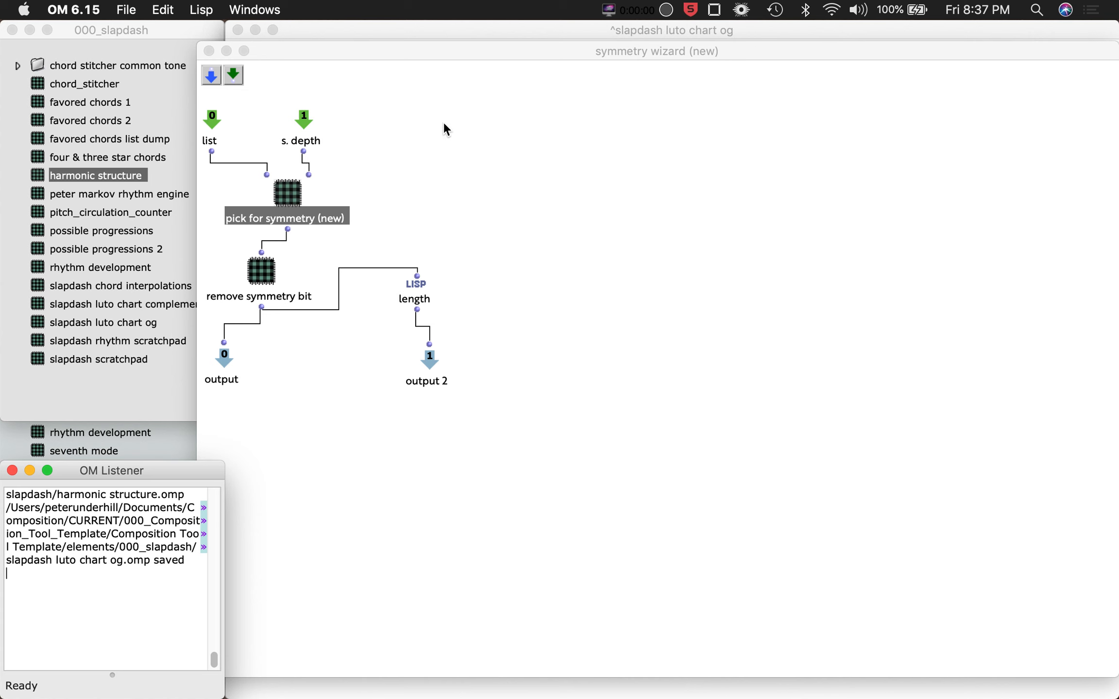
{"action": "key", "text": "super+w"}
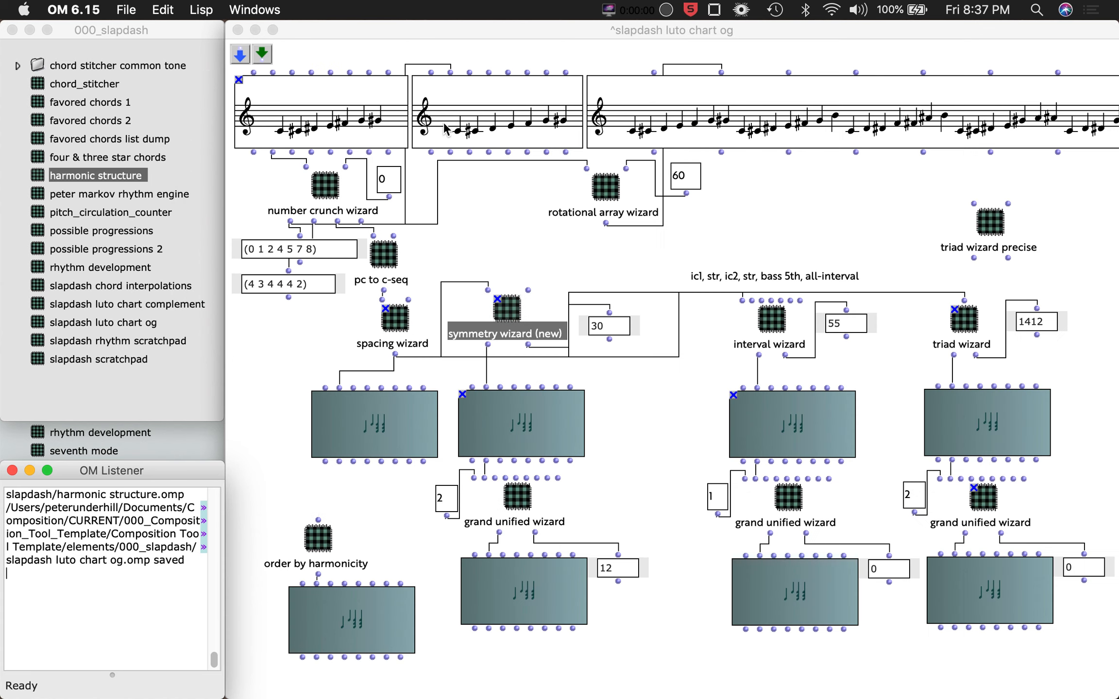
Open the chord sequence under the symmetry wizard and scroll through its chords before closing it.
{"action": "left_click", "coordinate": [524, 269]}
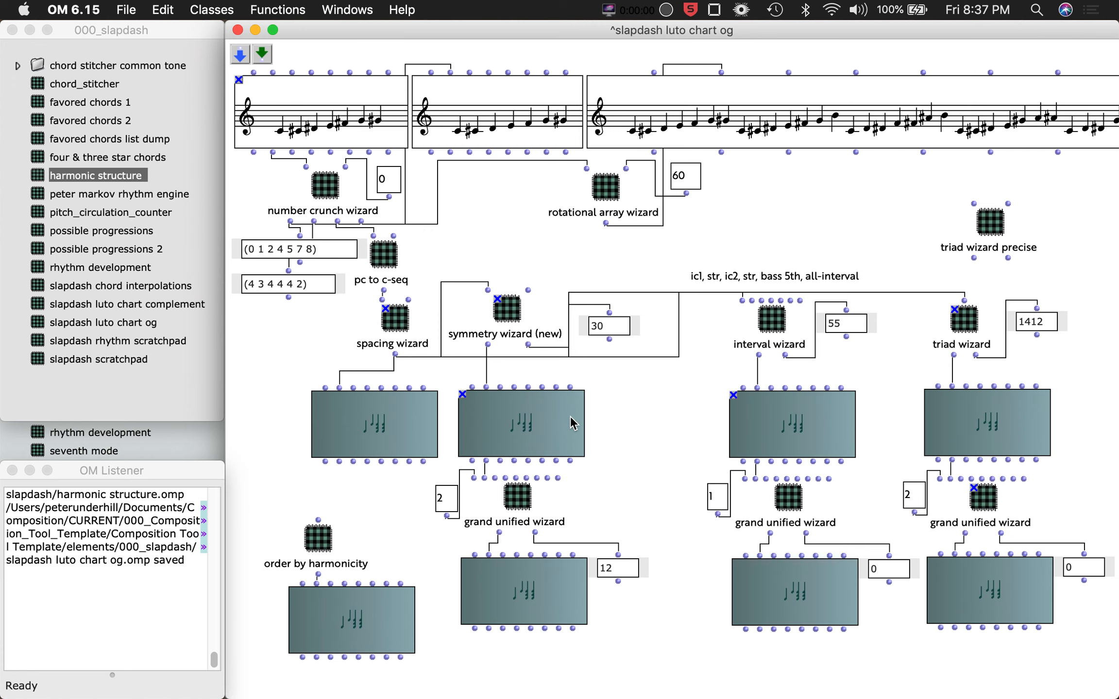
{"action": "double_click", "coordinate": [554, 419]}
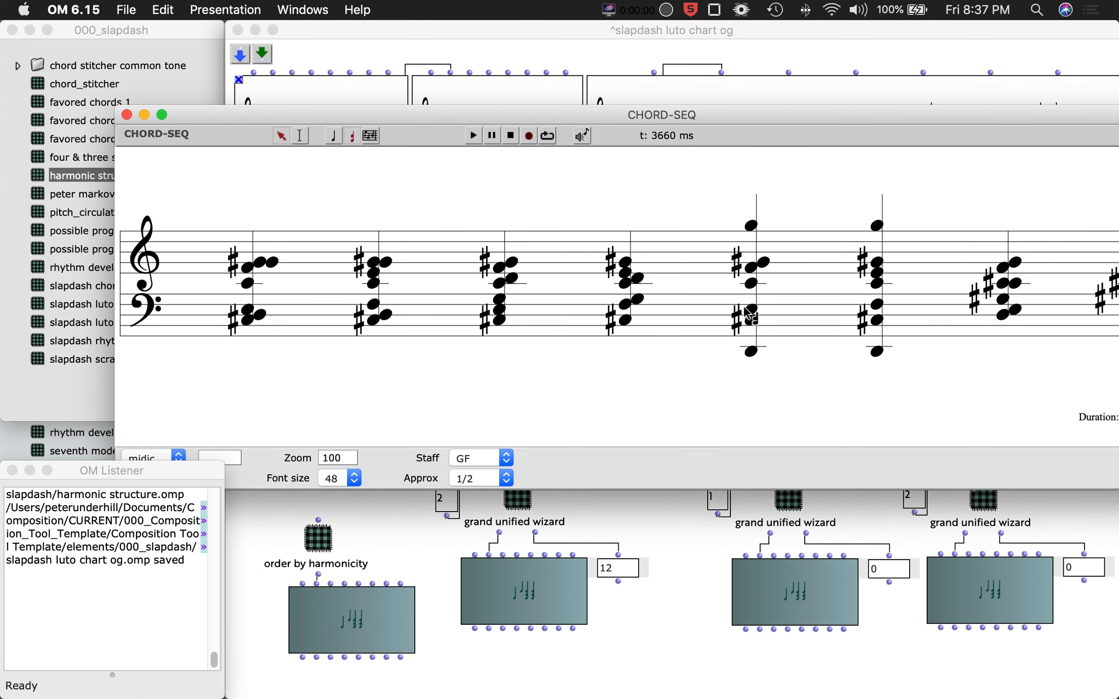
{"action": "scroll", "coordinate": [799, 300], "scroll_direction": "right", "scroll_amount": 15}
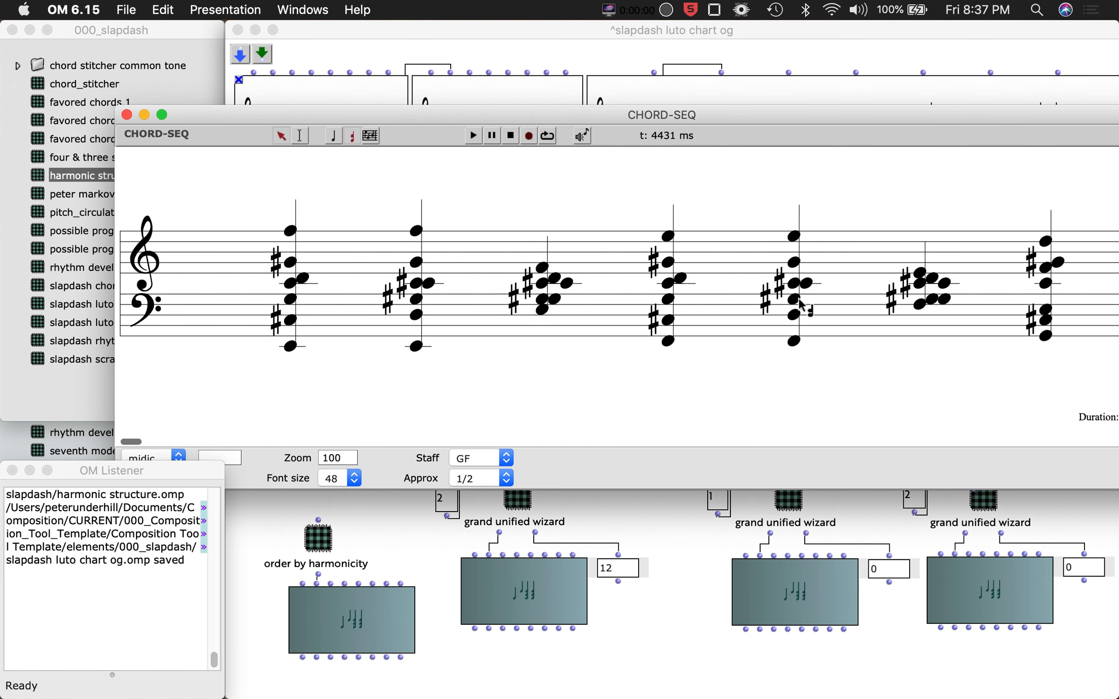
{"action": "scroll", "coordinate": [798, 300], "scroll_direction": "left", "scroll_amount": 10}
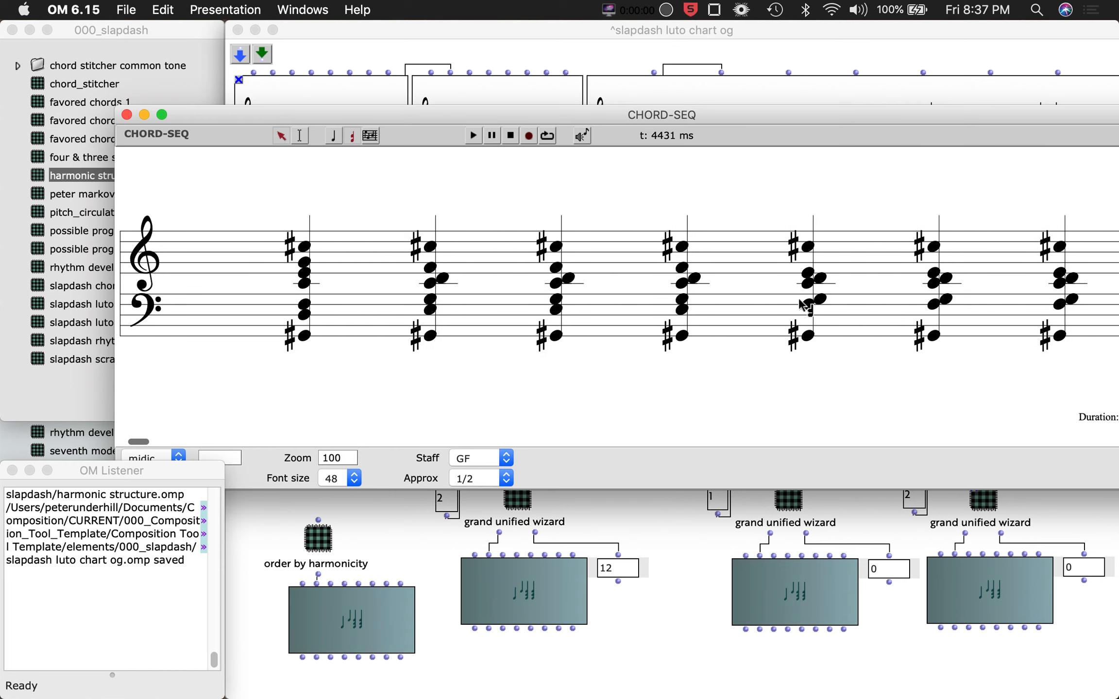
{"action": "scroll", "coordinate": [799, 305], "scroll_direction": "left", "scroll_amount": 5}
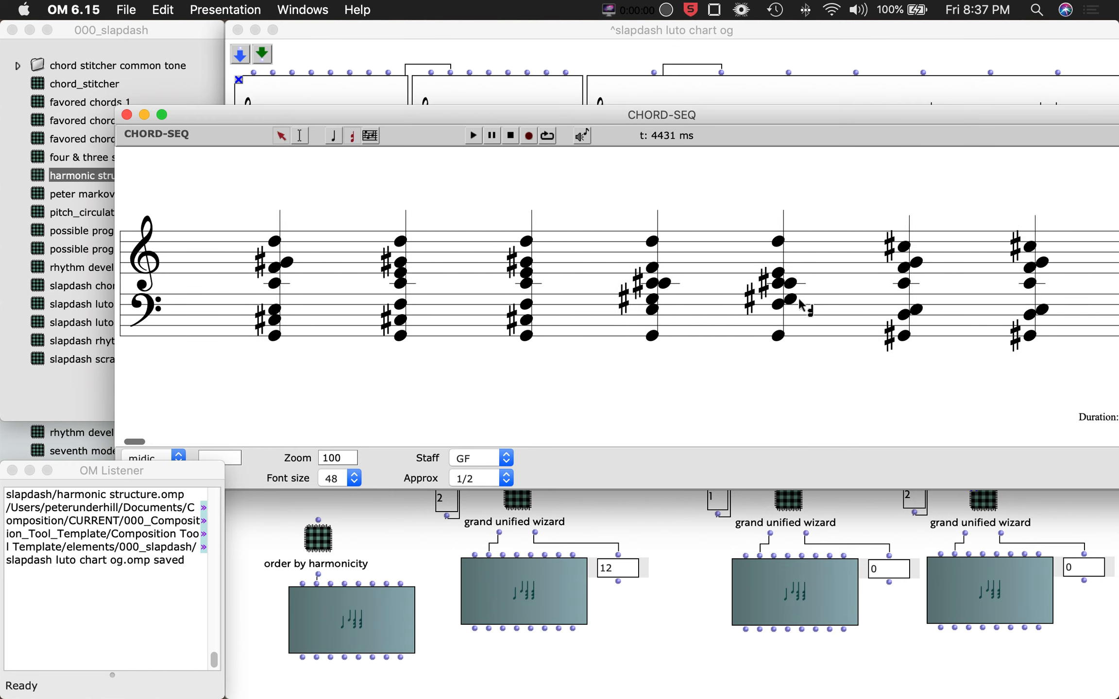
{"action": "scroll", "coordinate": [799, 304], "scroll_direction": "right", "scroll_amount": 1}
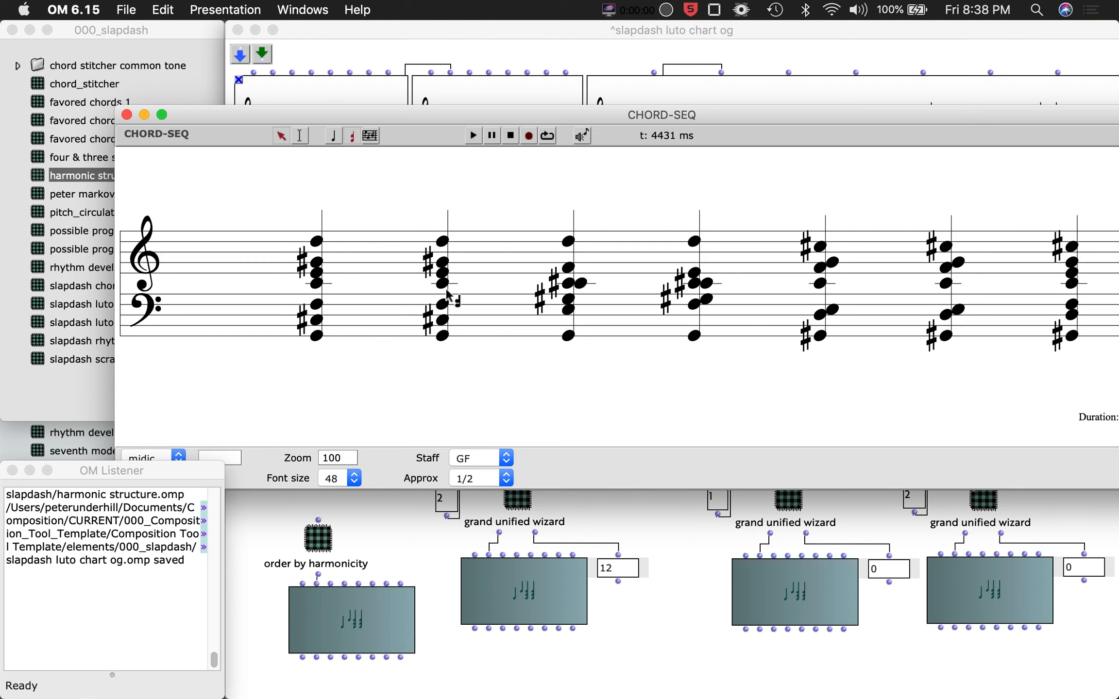
{"action": "left_click", "coordinate": [127, 115]}
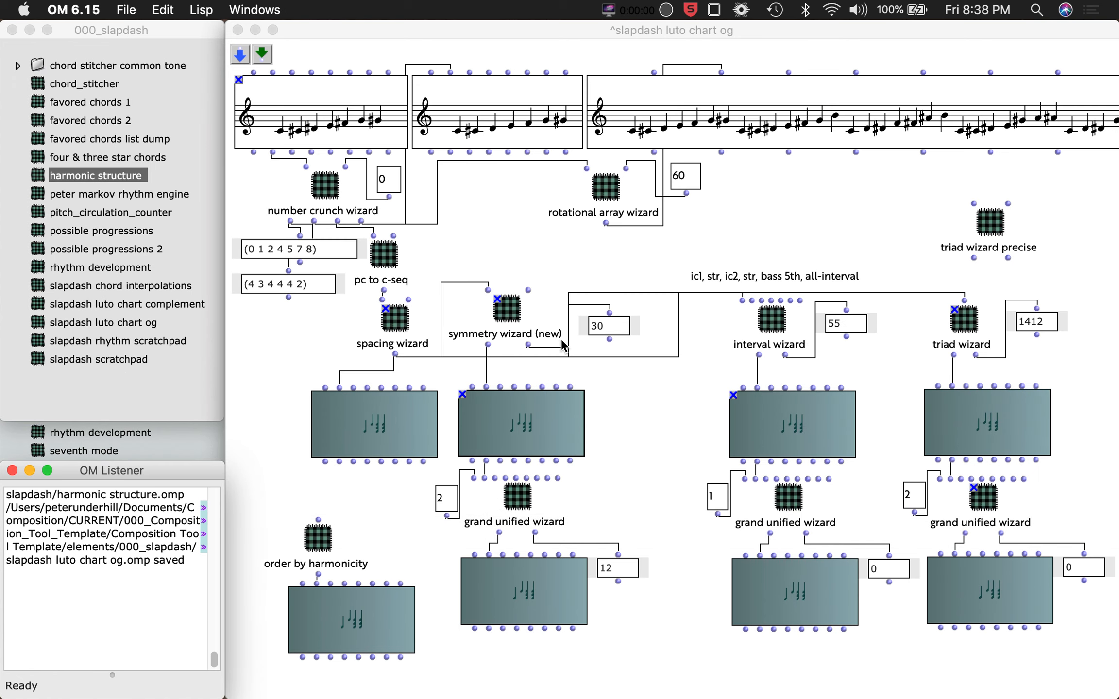
Open the interval wizard subpatch to inspect its inputs and filters, then close it.
{"action": "left_click", "coordinate": [772, 318]}
{"action": "double_click", "coordinate": [773, 319]}
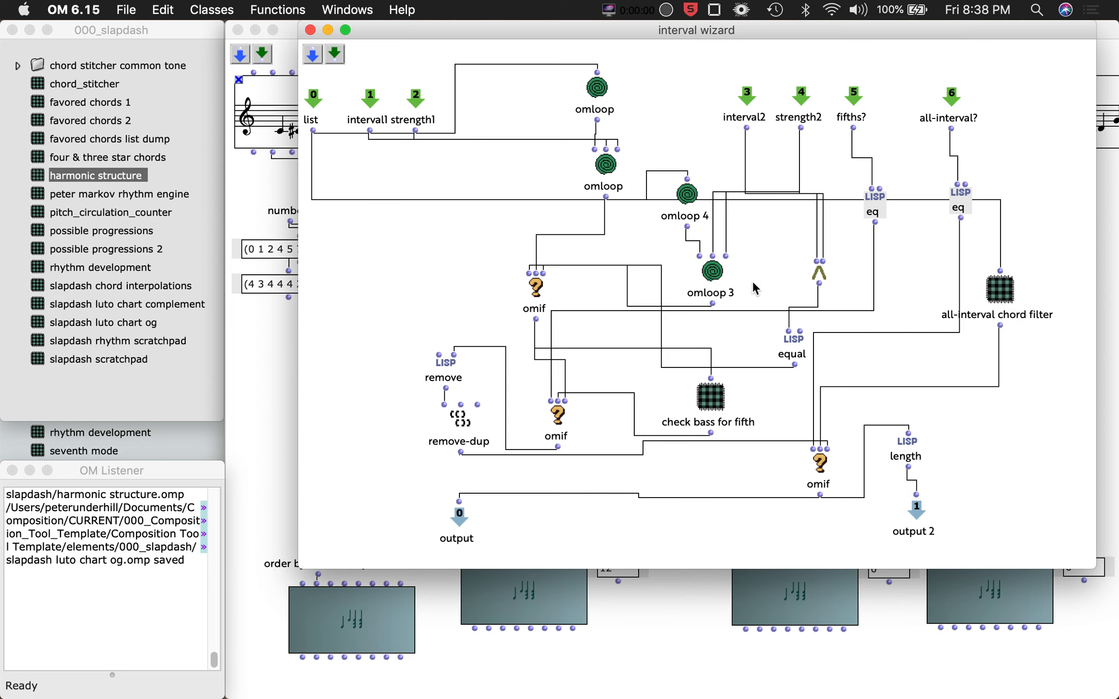
{"action": "key", "text": "super+w"}
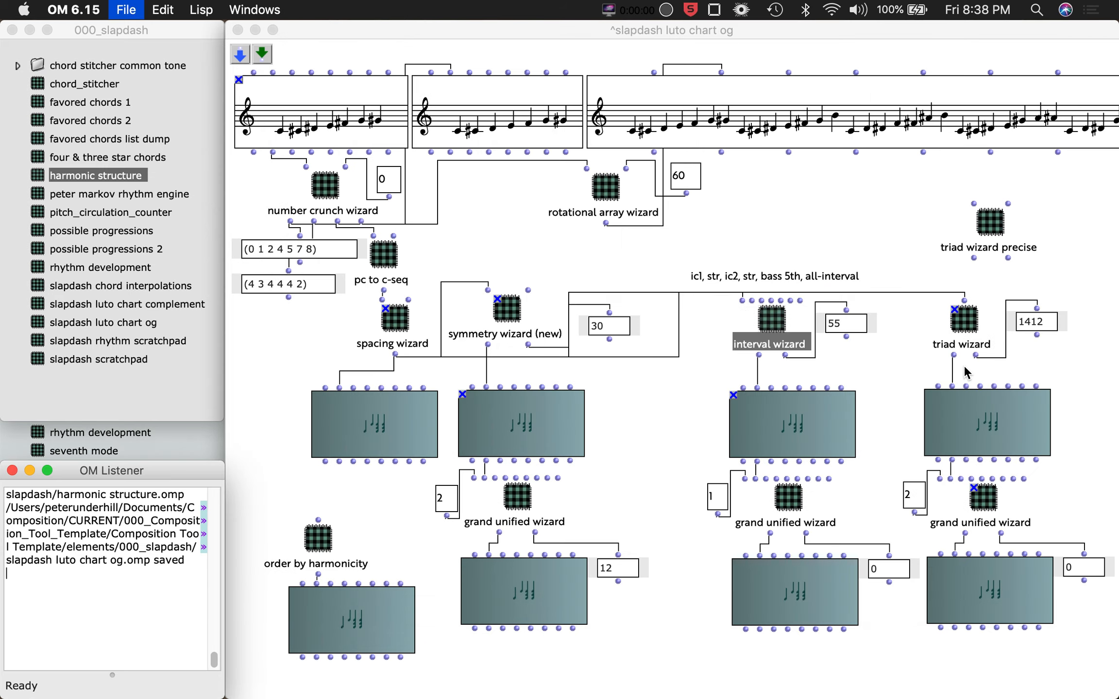
{"action": "left_click", "coordinate": [867, 348]}
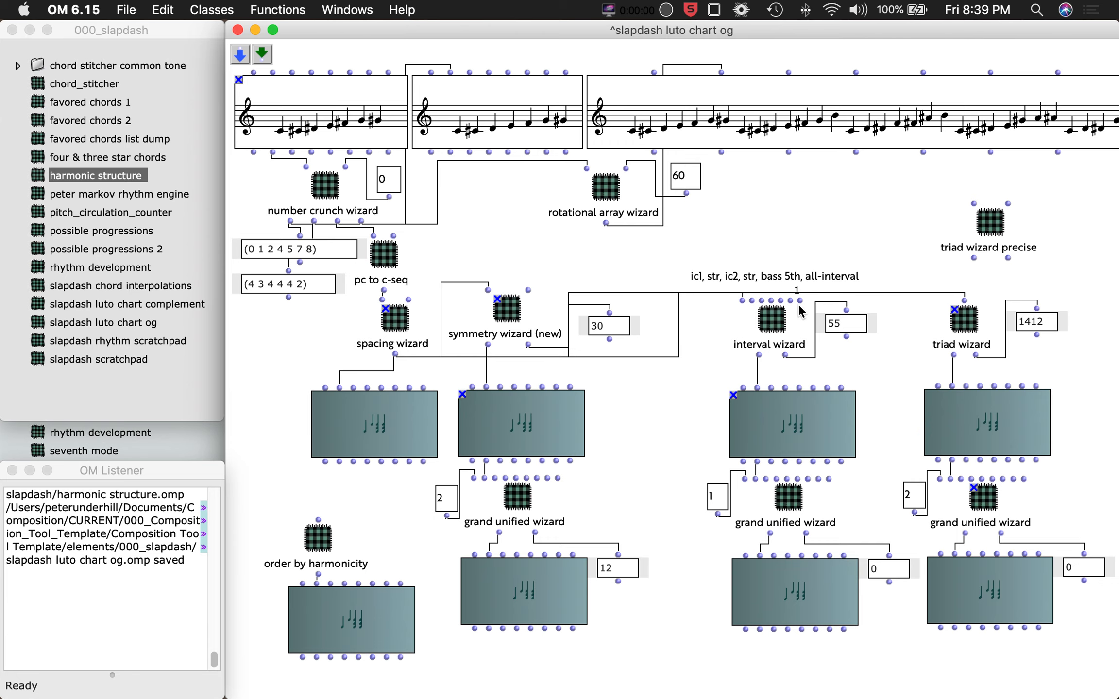
Open the chord sequence under the interval wizard, play it back, and close the editor.
{"action": "double_click", "coordinate": [826, 430]}
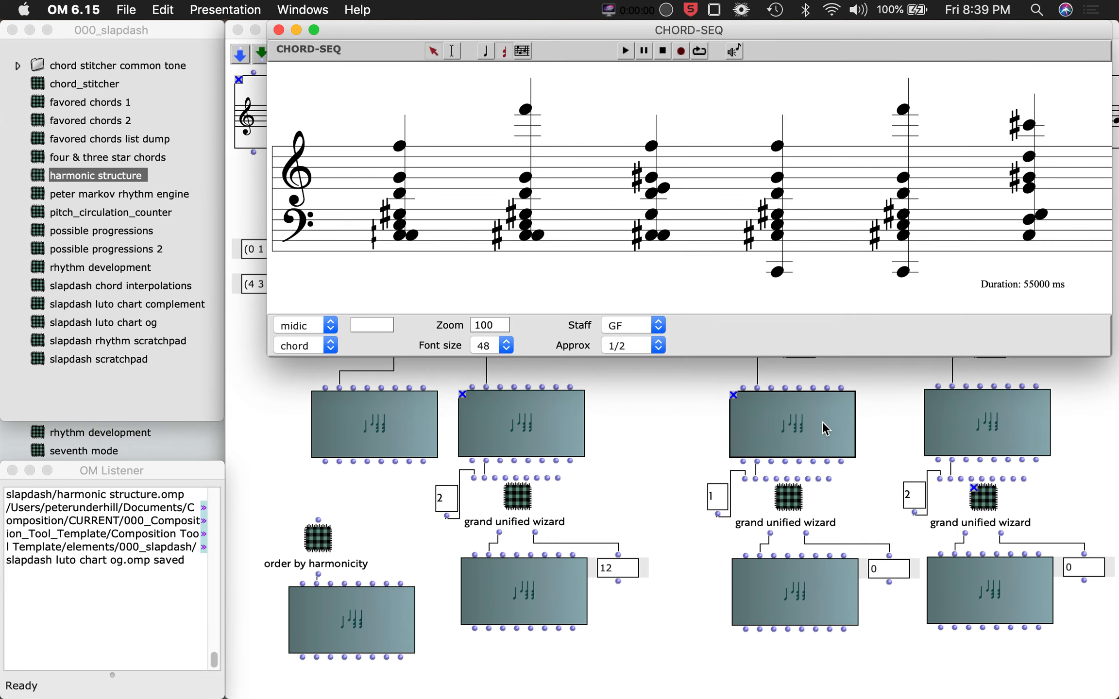
{"action": "key", "text": "space"}
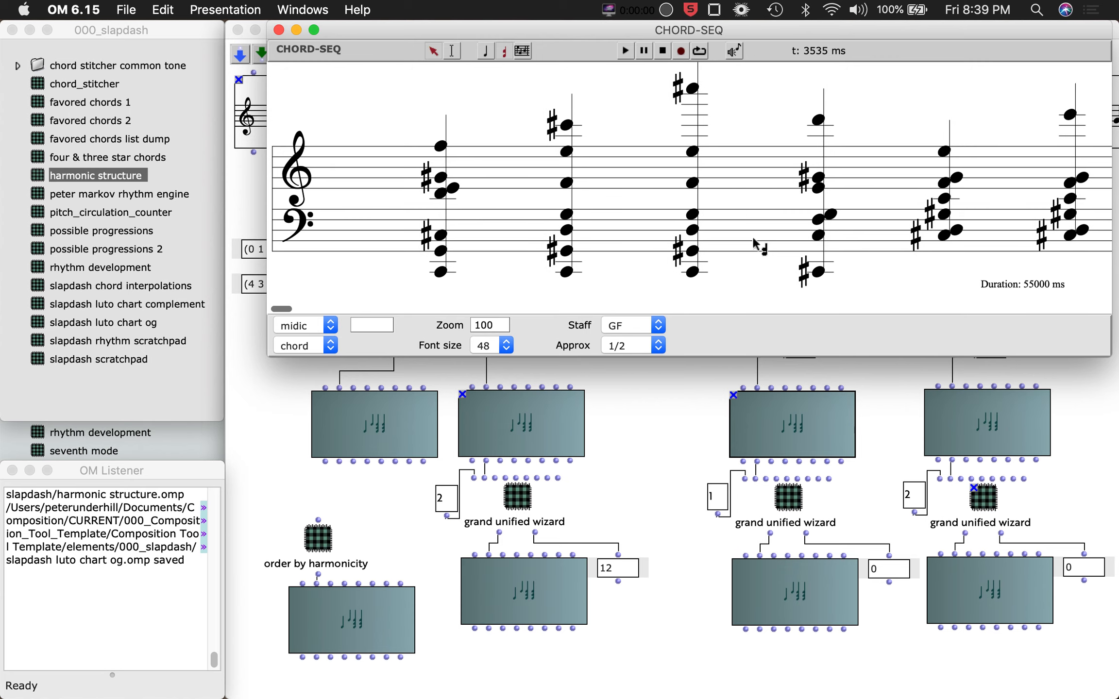
{"action": "key", "text": "super+w"}
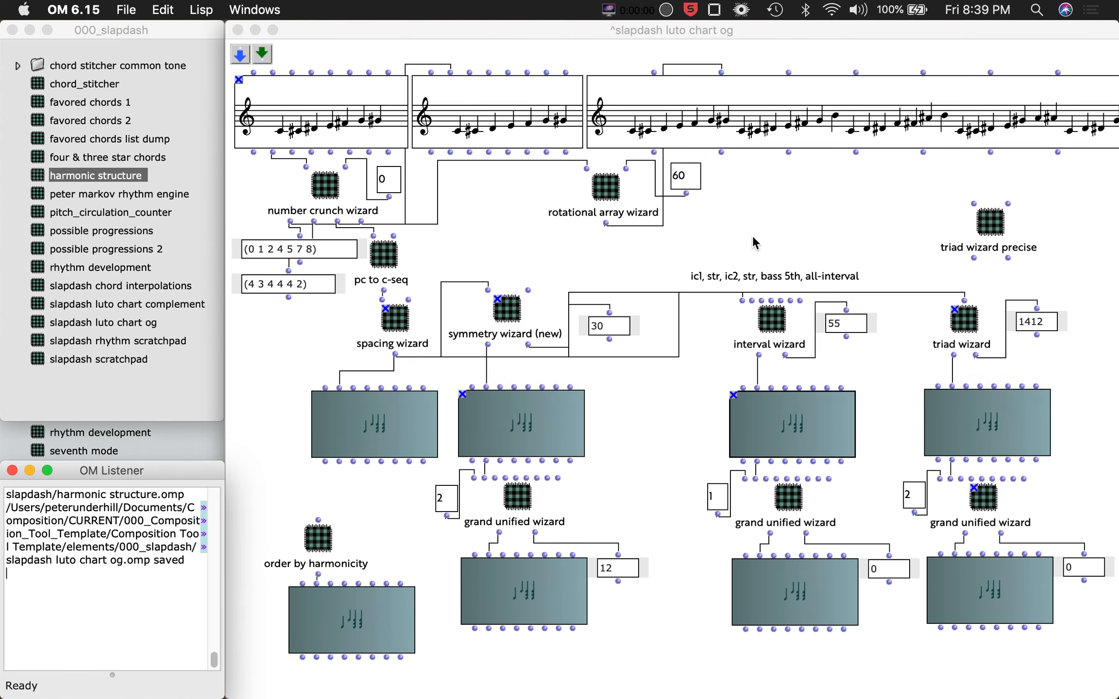
{"action": "left_click", "coordinate": [853, 229]}
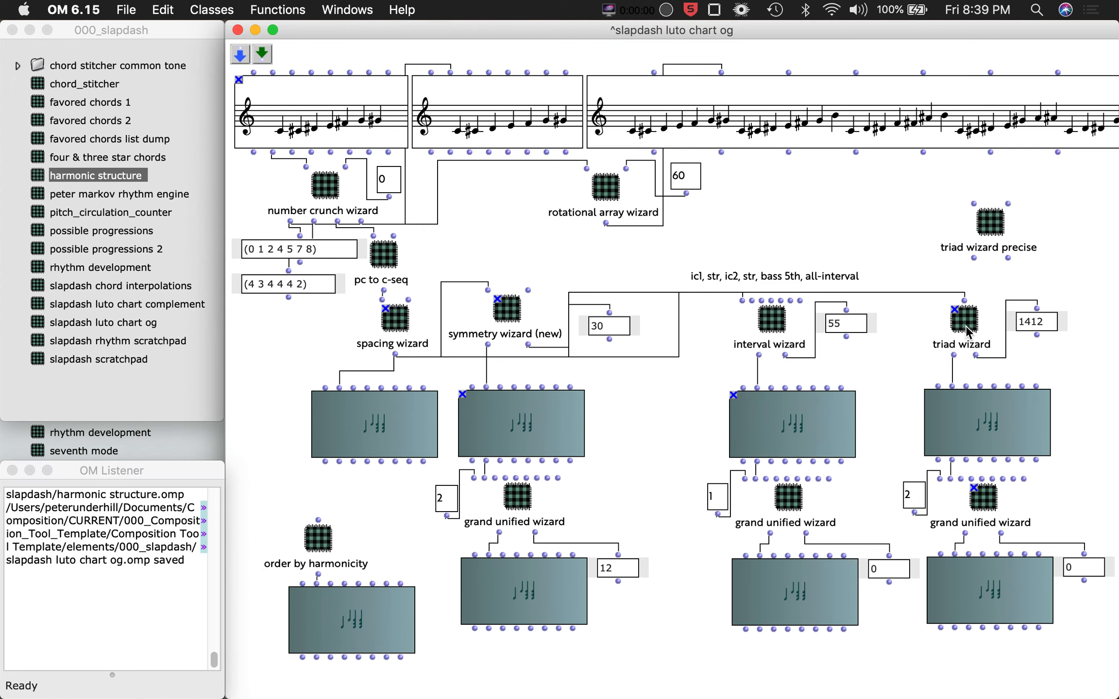
Open the chord sequence under the triad wizard and scroll through its chords before closing it.
{"action": "double_click", "coordinate": [1017, 438]}
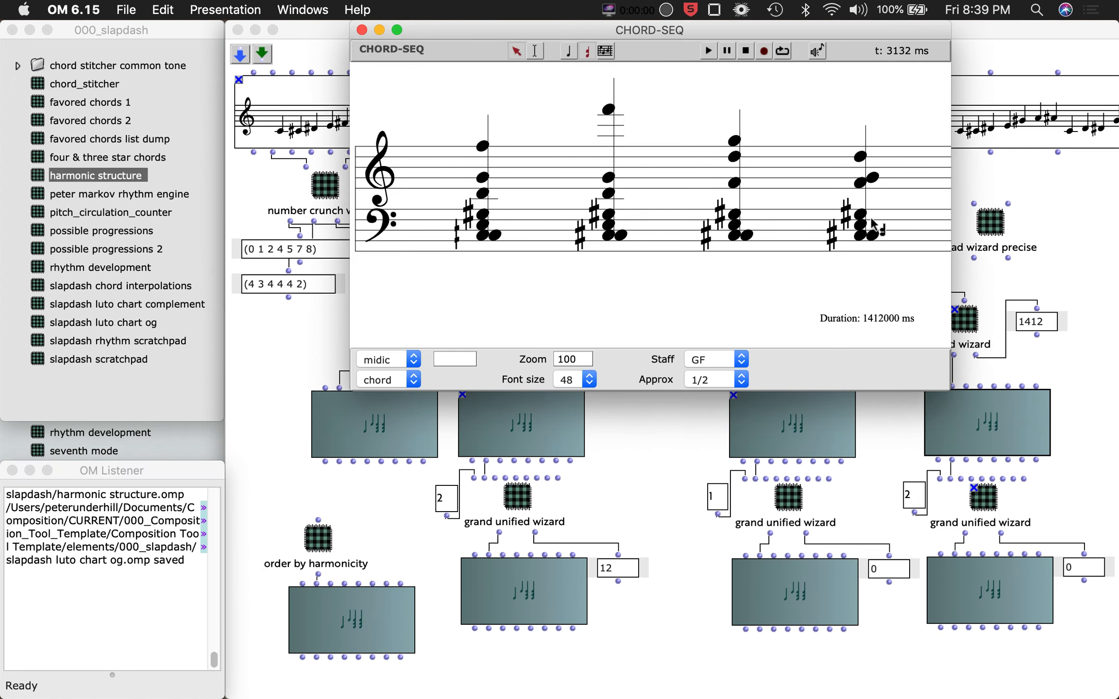
{"action": "scroll", "coordinate": [872, 224], "scroll_direction": "right", "scroll_amount": 5}
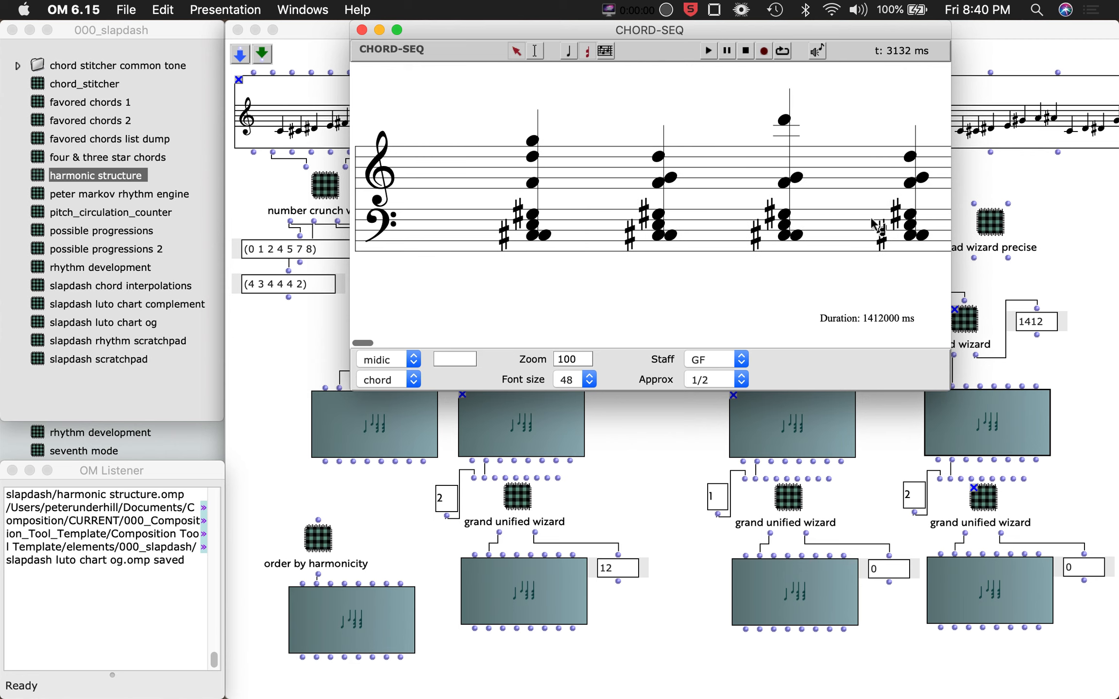
{"action": "scroll", "coordinate": [872, 224], "scroll_direction": "right", "scroll_amount": 8}
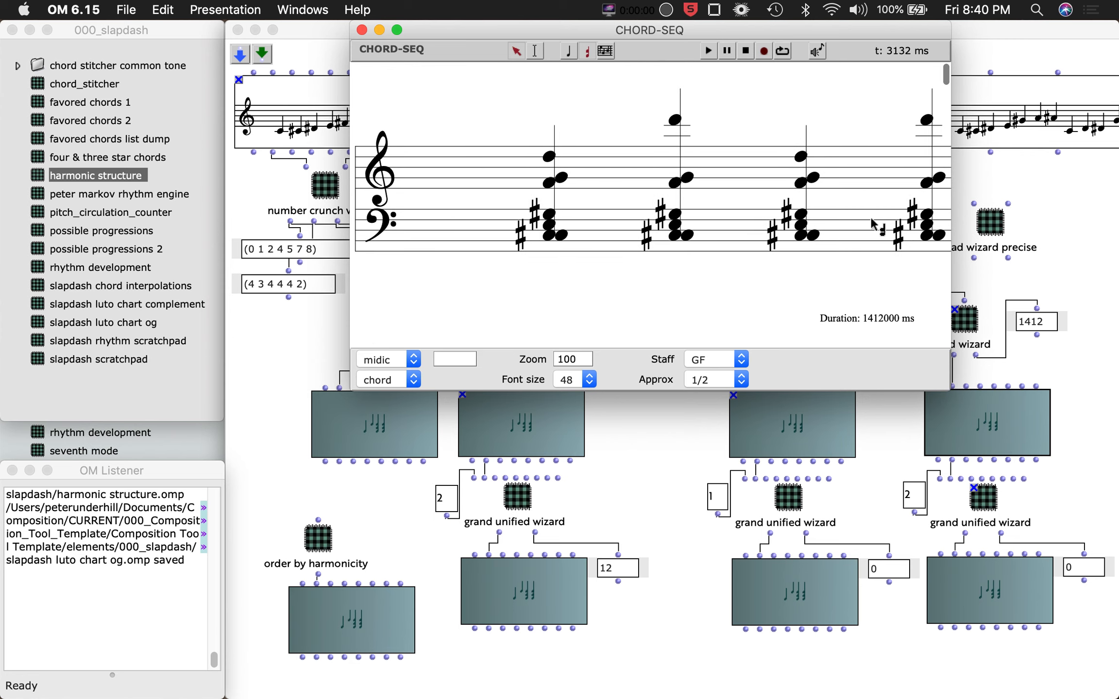
{"action": "scroll", "coordinate": [873, 224], "scroll_direction": "right", "scroll_amount": 10}
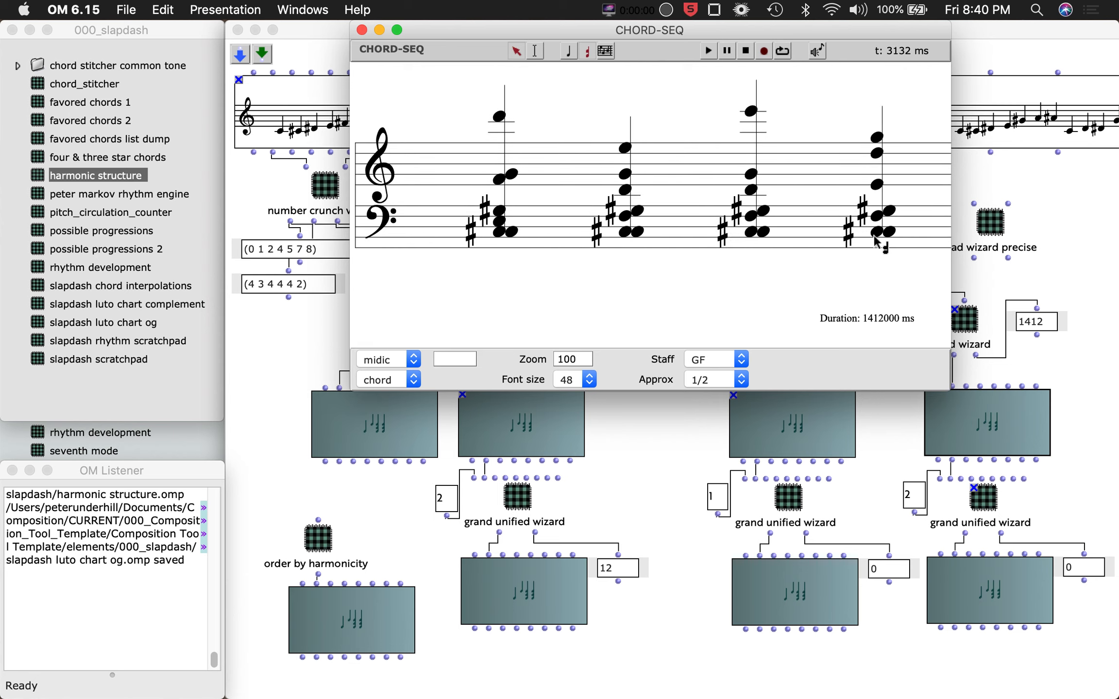
{"action": "scroll", "coordinate": [876, 242], "scroll_direction": "right", "scroll_amount": 5}
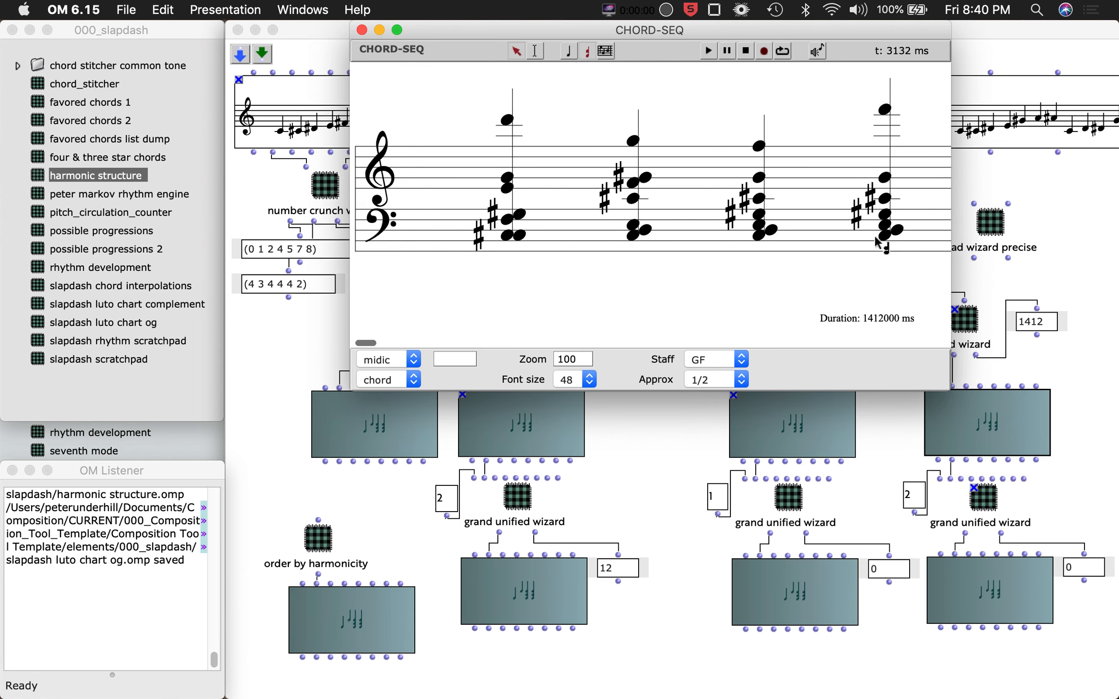
{"action": "scroll", "coordinate": [877, 243], "scroll_direction": "right", "scroll_amount": 6}
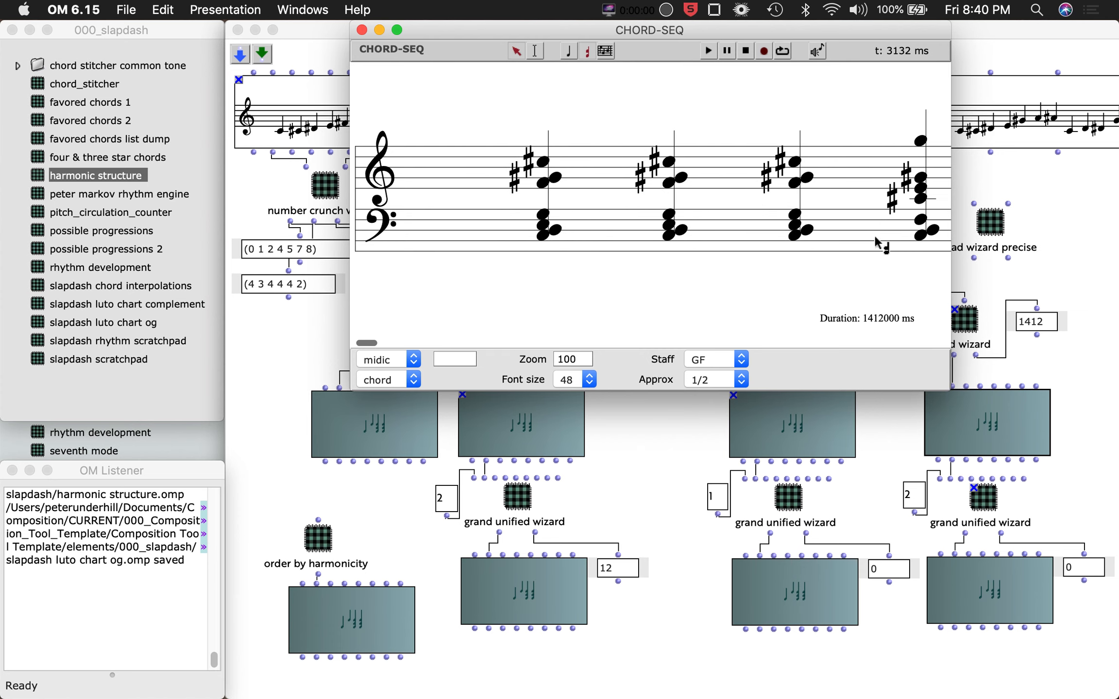
{"action": "scroll", "coordinate": [876, 242], "scroll_direction": "left", "scroll_amount": 8}
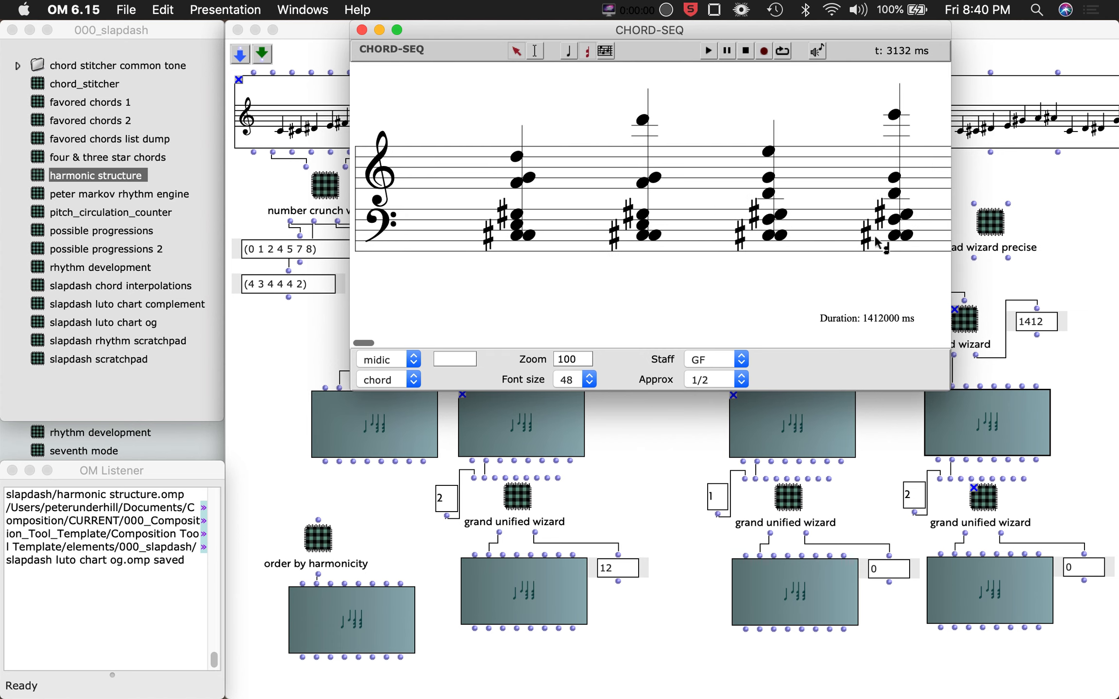
{"action": "scroll", "coordinate": [881, 243], "scroll_direction": "left", "scroll_amount": 2}
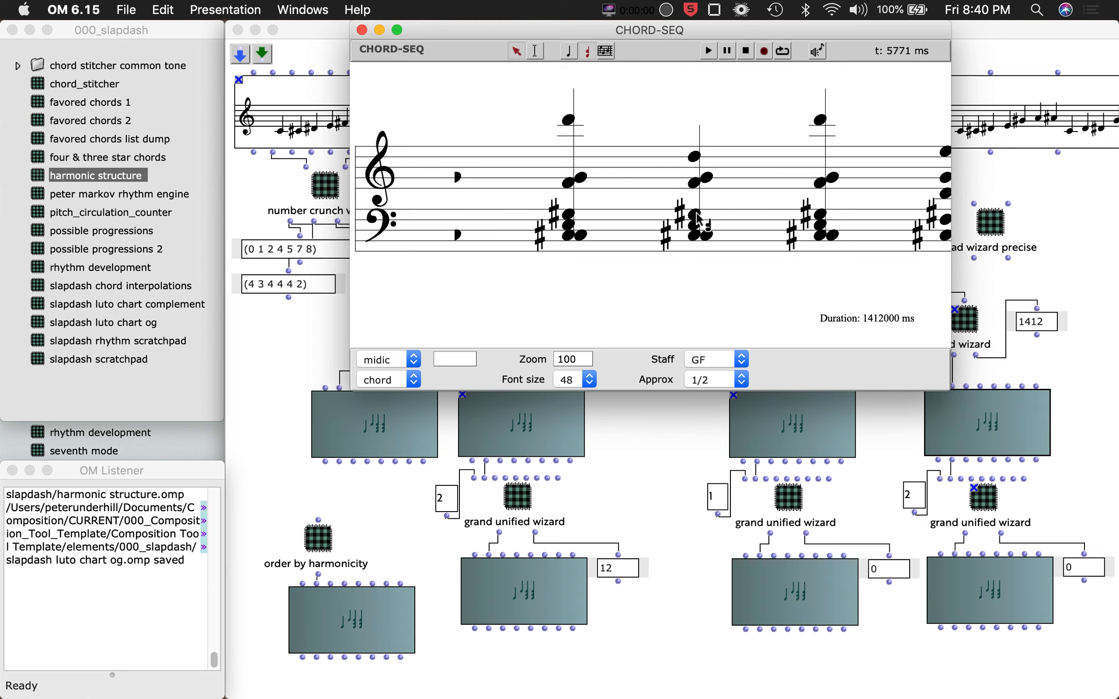
{"action": "scroll", "coordinate": [696, 219], "scroll_direction": "right", "scroll_amount": 3}
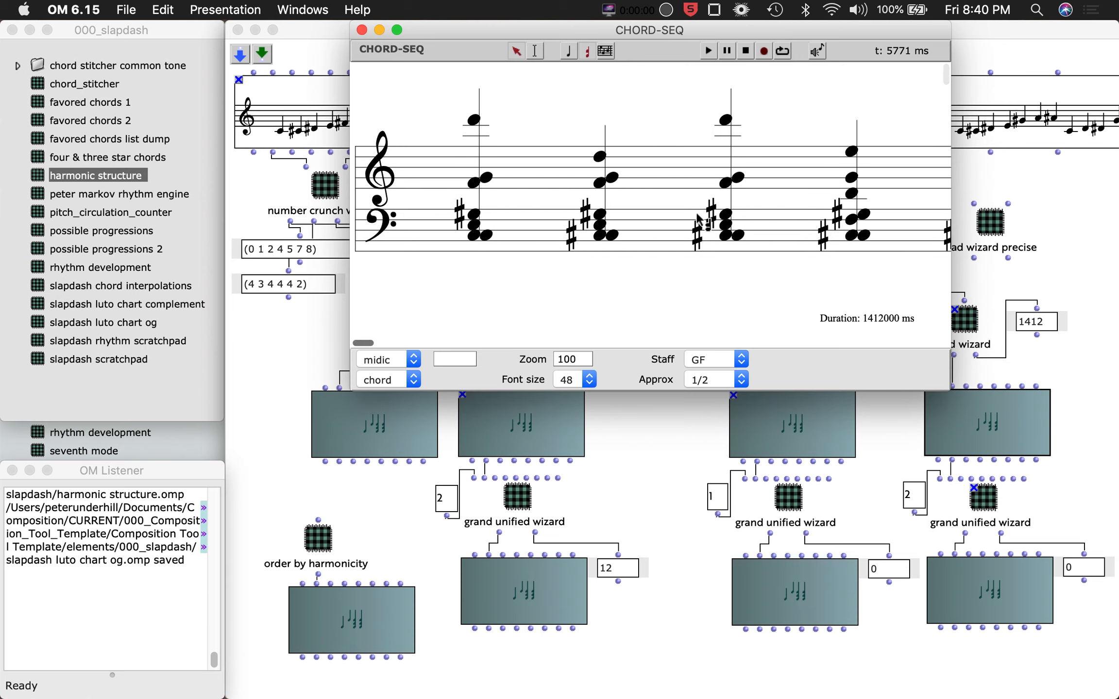
{"action": "left_click", "coordinate": [362, 30]}
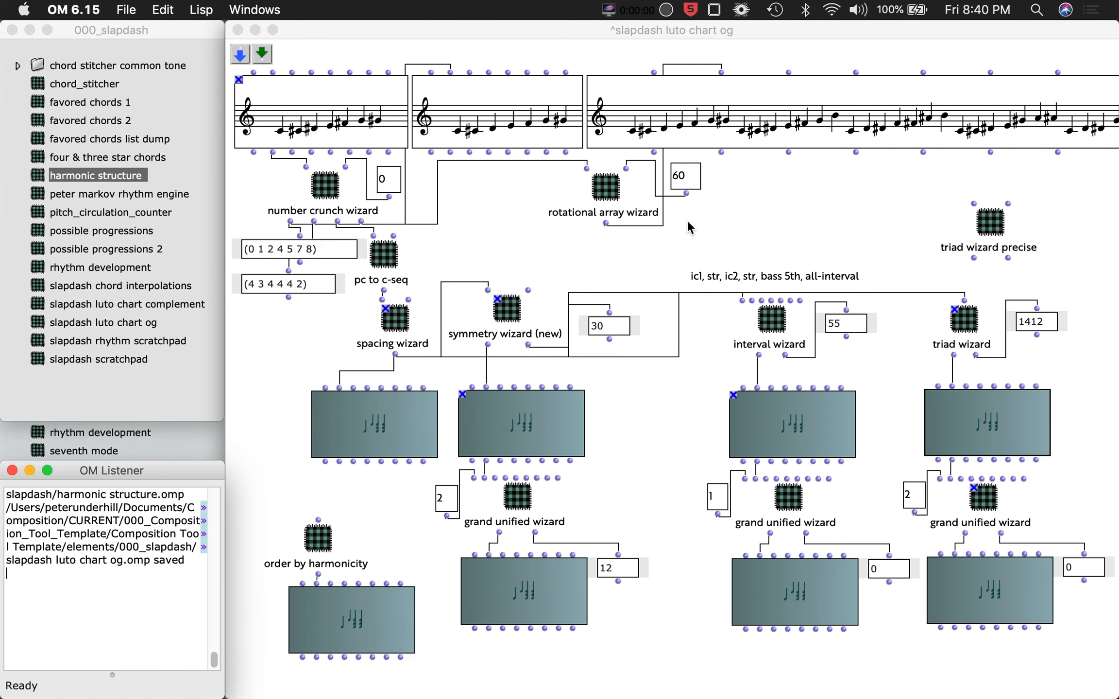
{"action": "left_click", "coordinate": [764, 220]}
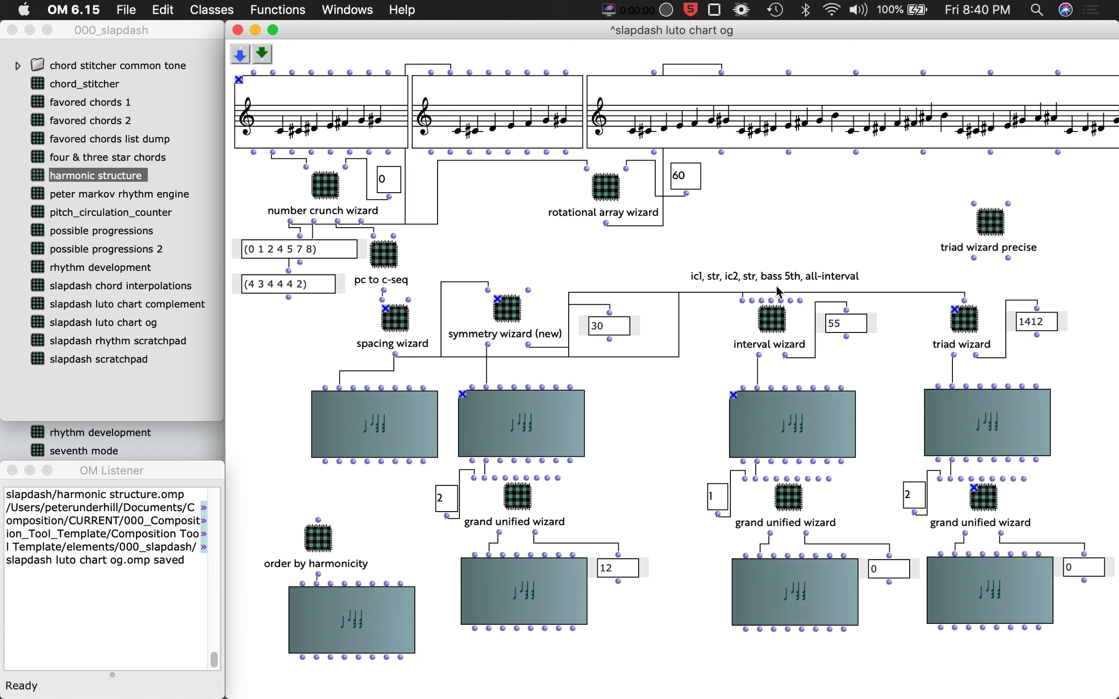
{"action": "double_click", "coordinate": [800, 281]}
{"action": "type", "text": "0"}
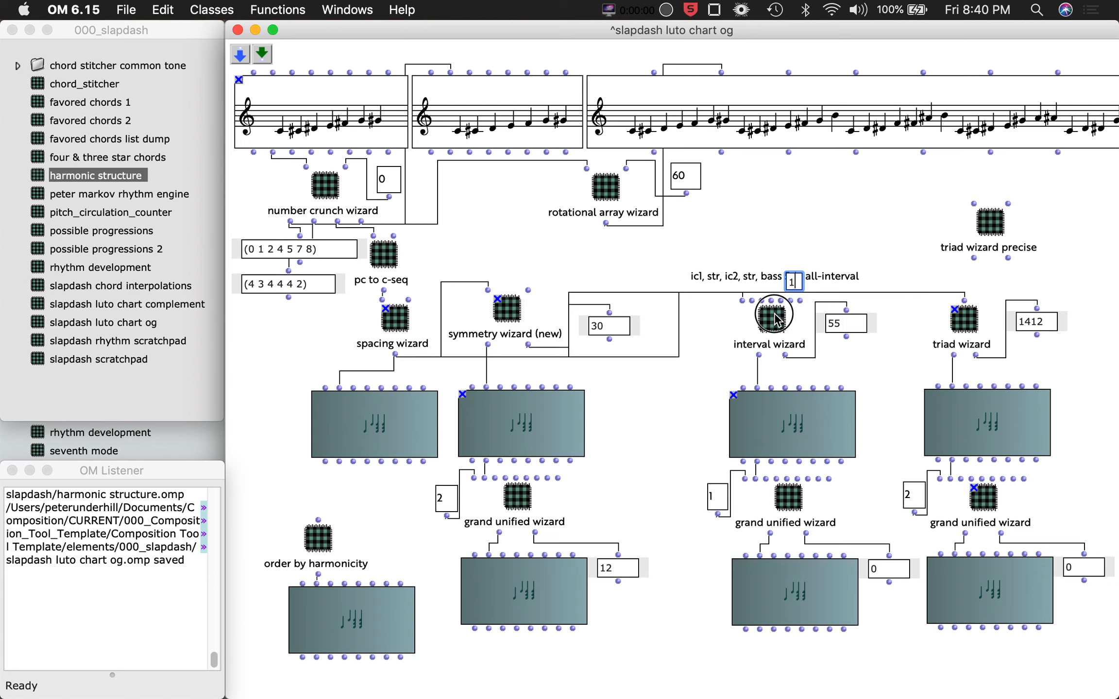
{"action": "left_click", "coordinate": [804, 345]}
Evaluate the chord sequence under the interval wizard and lock the interval wizard box.
{"action": "left_click", "coordinate": [792, 430]}
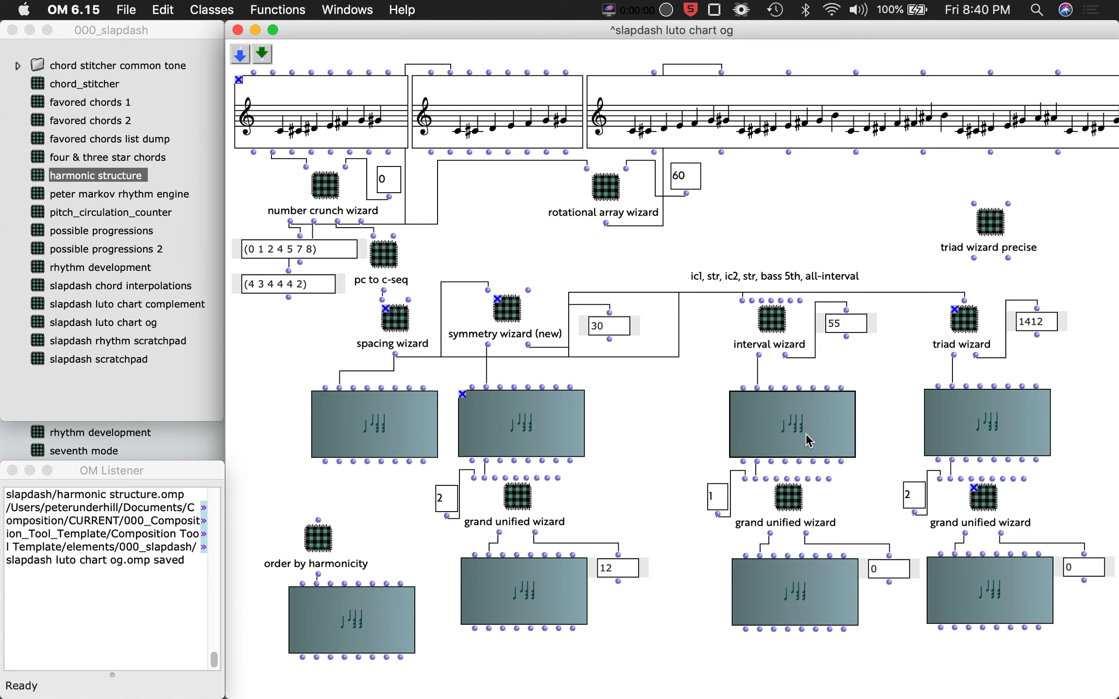
{"action": "key", "text": "v"}
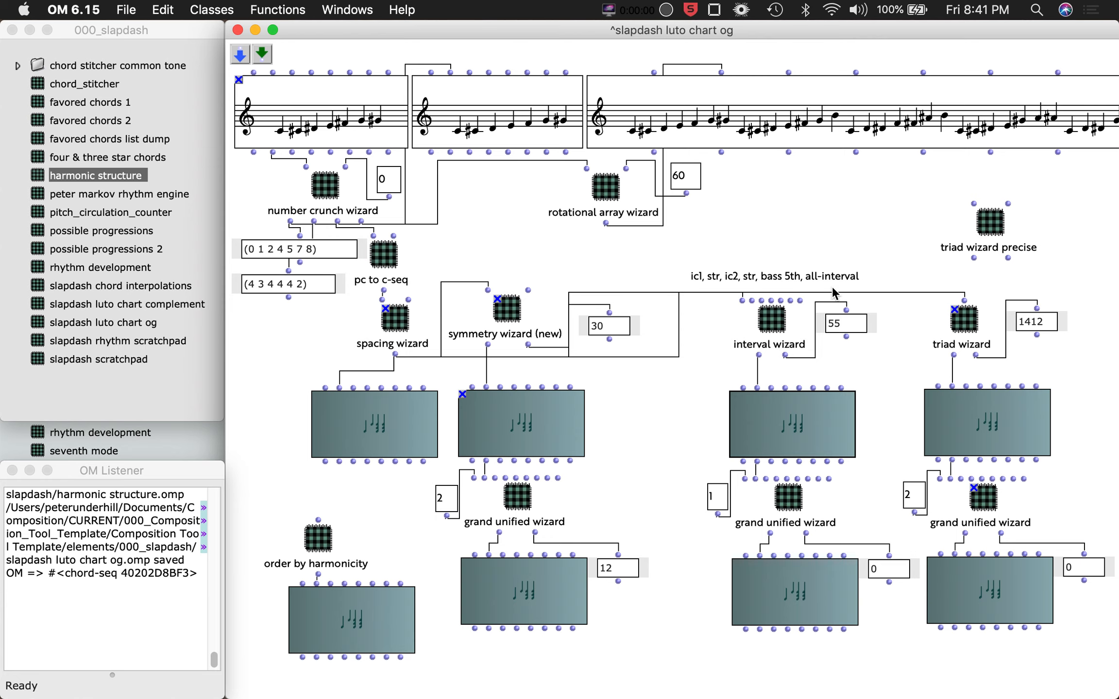
{"action": "left_click", "coordinate": [772, 328]}
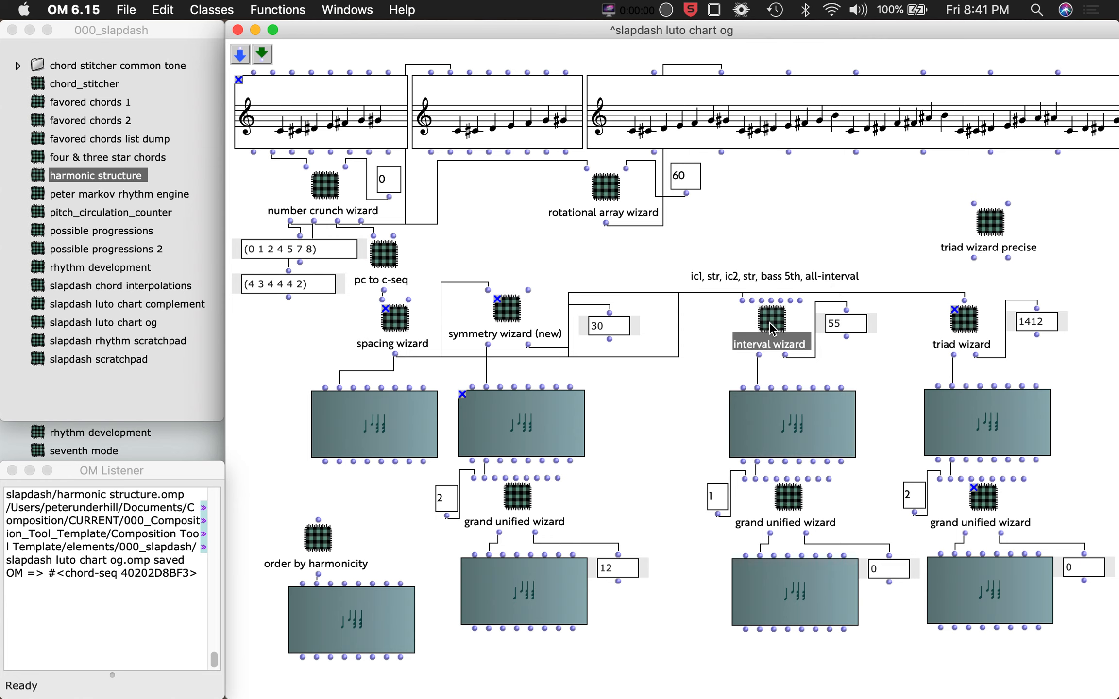
{"action": "key", "text": "b"}
Set the number input beside the interval wizard to 250.
{"action": "double_click", "coordinate": [869, 334]}
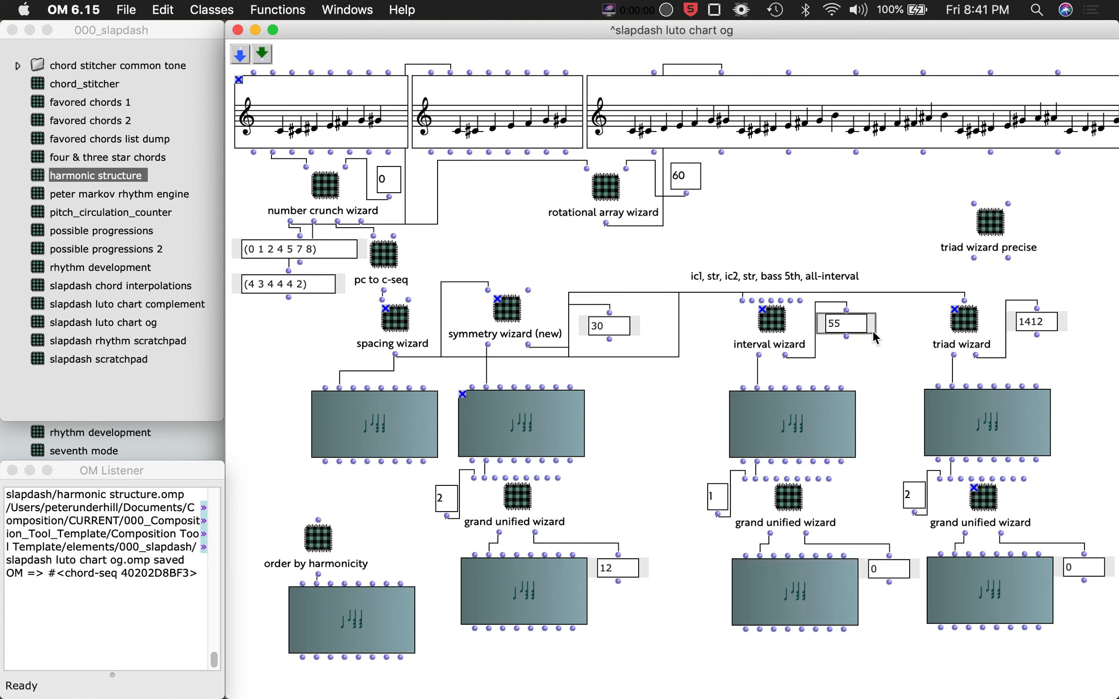
{"action": "type", "text": "250"}
{"action": "key", "text": "Return"}
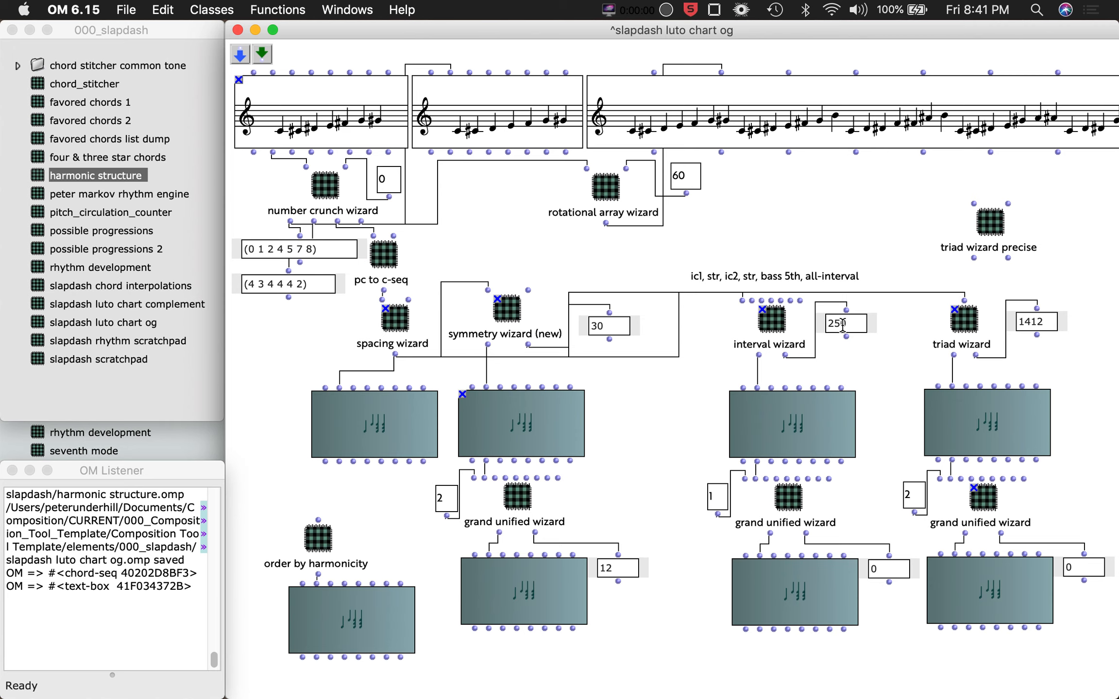
Open the chord sequence under the interval wizard and scroll through its chords before closing the editor.
{"action": "double_click", "coordinate": [777, 443]}
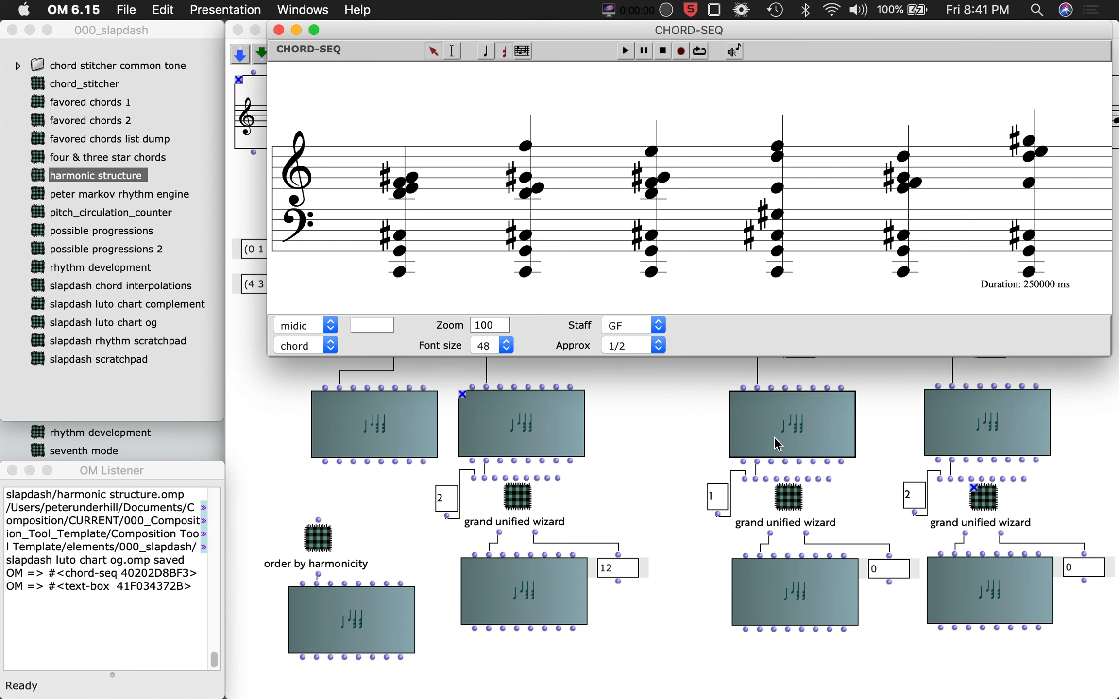
{"action": "scroll", "coordinate": [805, 270], "scroll_direction": "right", "scroll_amount": 3}
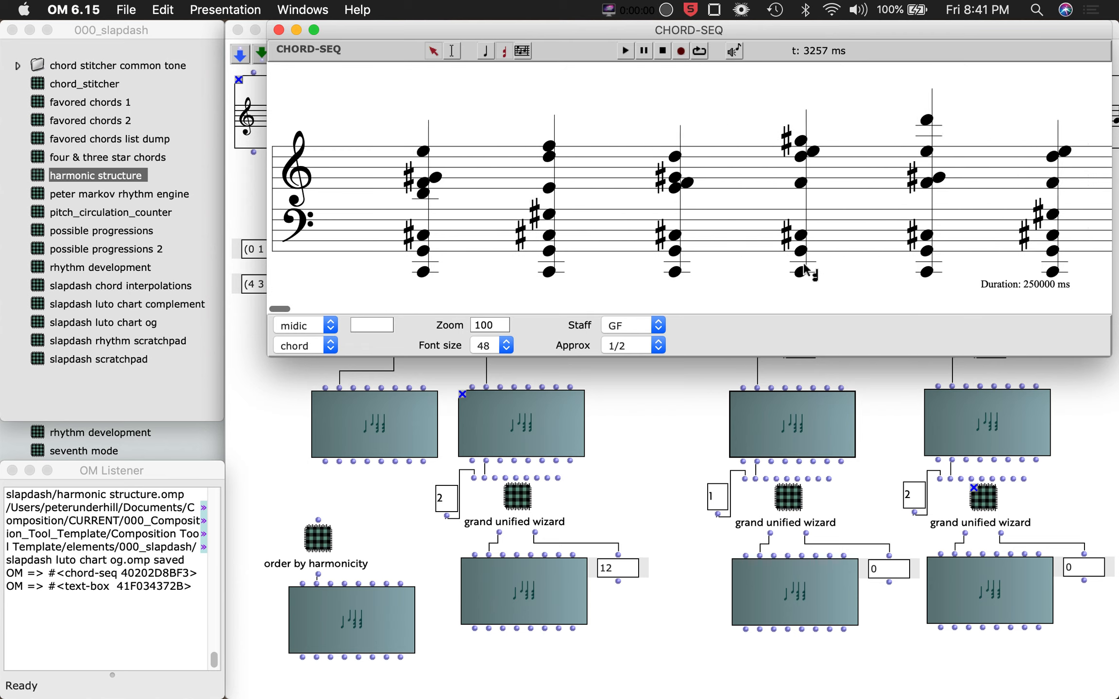
{"action": "scroll", "coordinate": [805, 270], "scroll_direction": "right", "scroll_amount": 5}
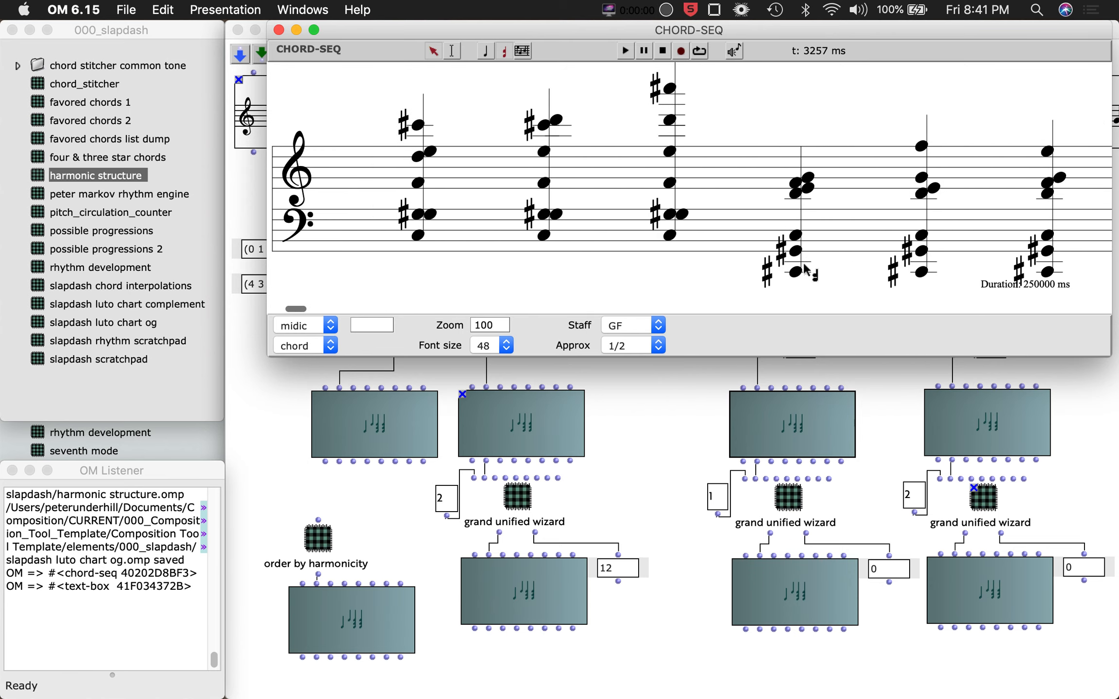
{"action": "scroll", "coordinate": [805, 269], "scroll_direction": "left", "scroll_amount": 1}
{"action": "scroll", "coordinate": [685, 243], "scroll_direction": "right", "scroll_amount": 3}
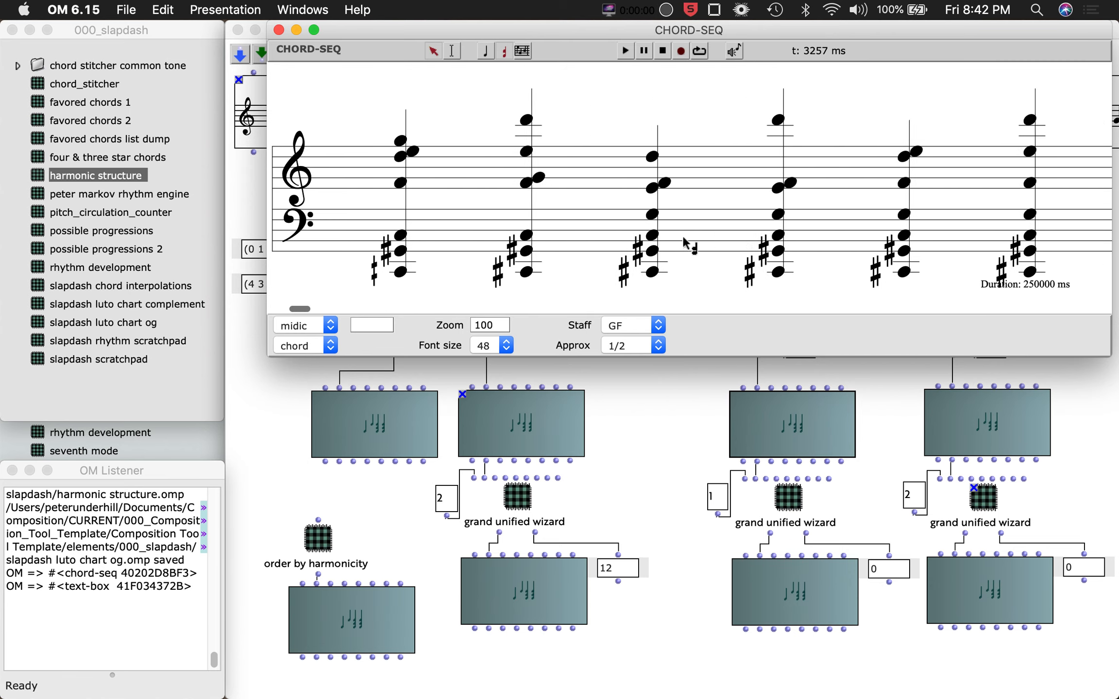
{"action": "scroll", "coordinate": [683, 240], "scroll_direction": "right", "scroll_amount": 4}
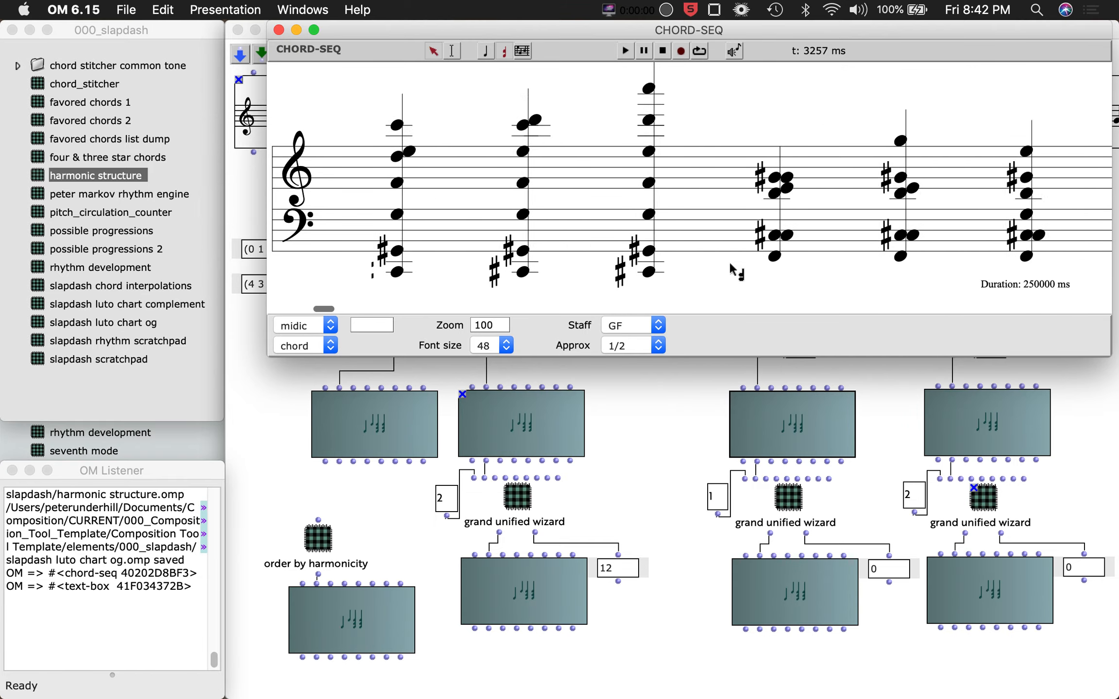
{"action": "scroll", "coordinate": [730, 265], "scroll_direction": "right", "scroll_amount": 4}
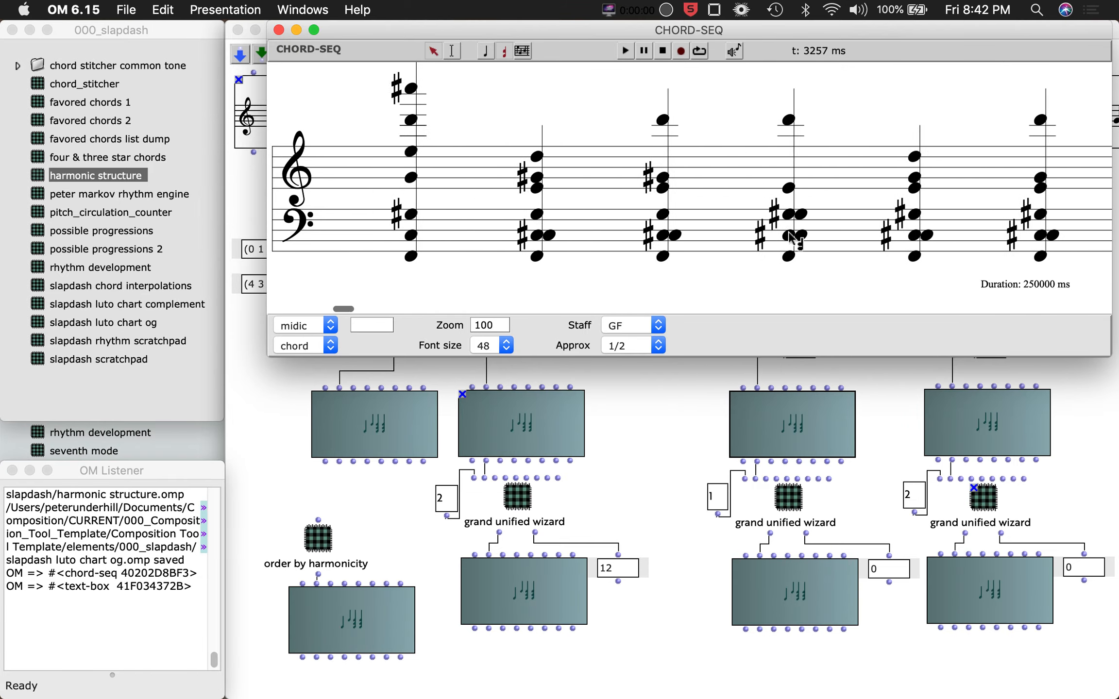
{"action": "scroll", "coordinate": [791, 238], "scroll_direction": "right", "scroll_amount": 3}
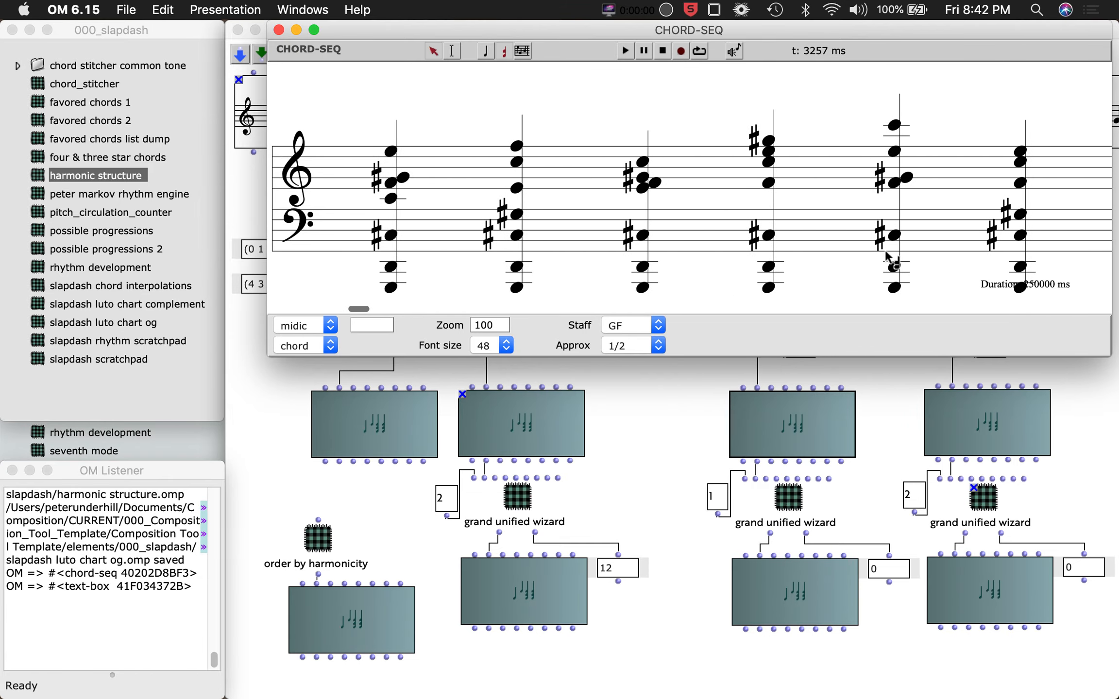
{"action": "scroll", "coordinate": [887, 258], "scroll_direction": "right", "scroll_amount": 3}
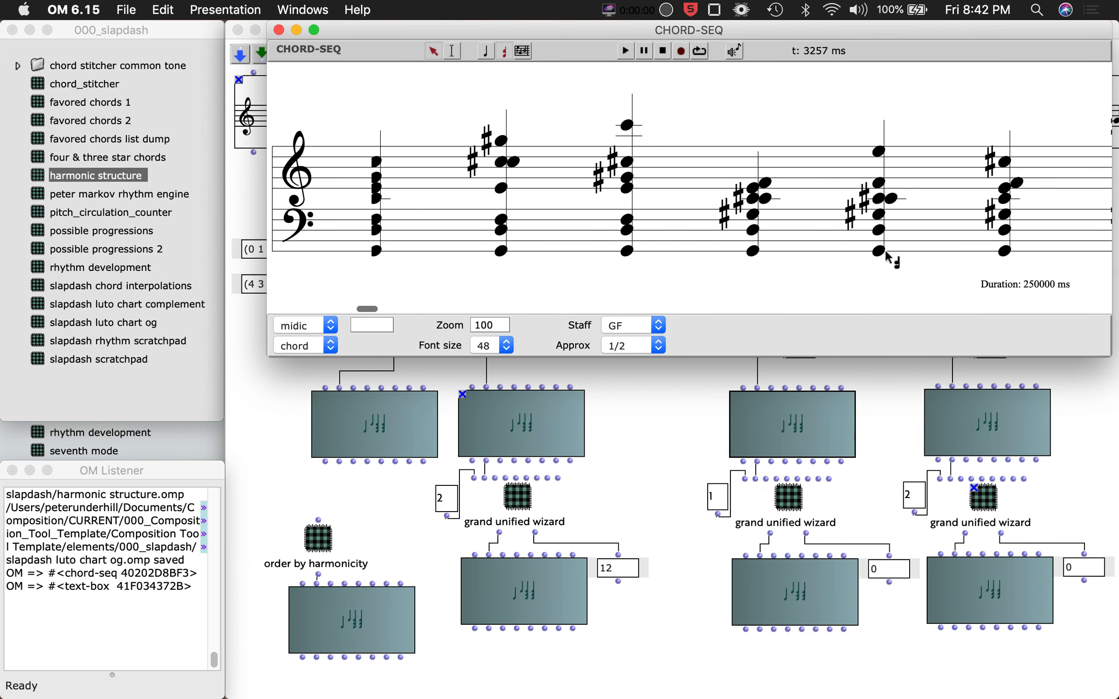
{"action": "scroll", "coordinate": [885, 248], "scroll_direction": "right", "scroll_amount": 3}
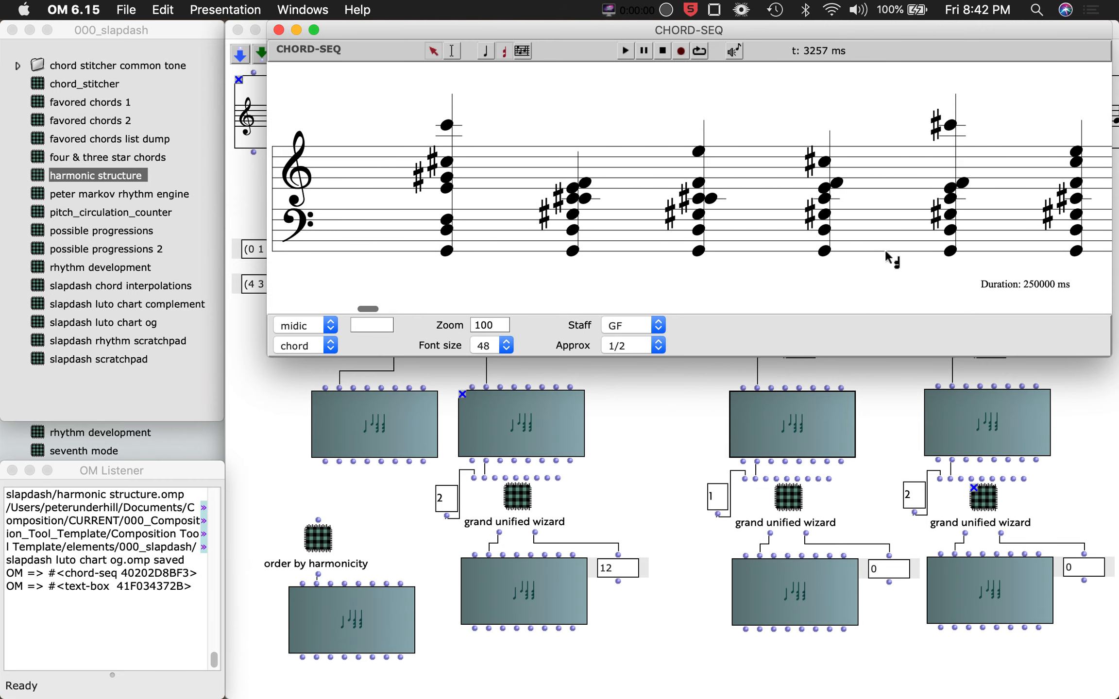
{"action": "left_click", "coordinate": [279, 30]}
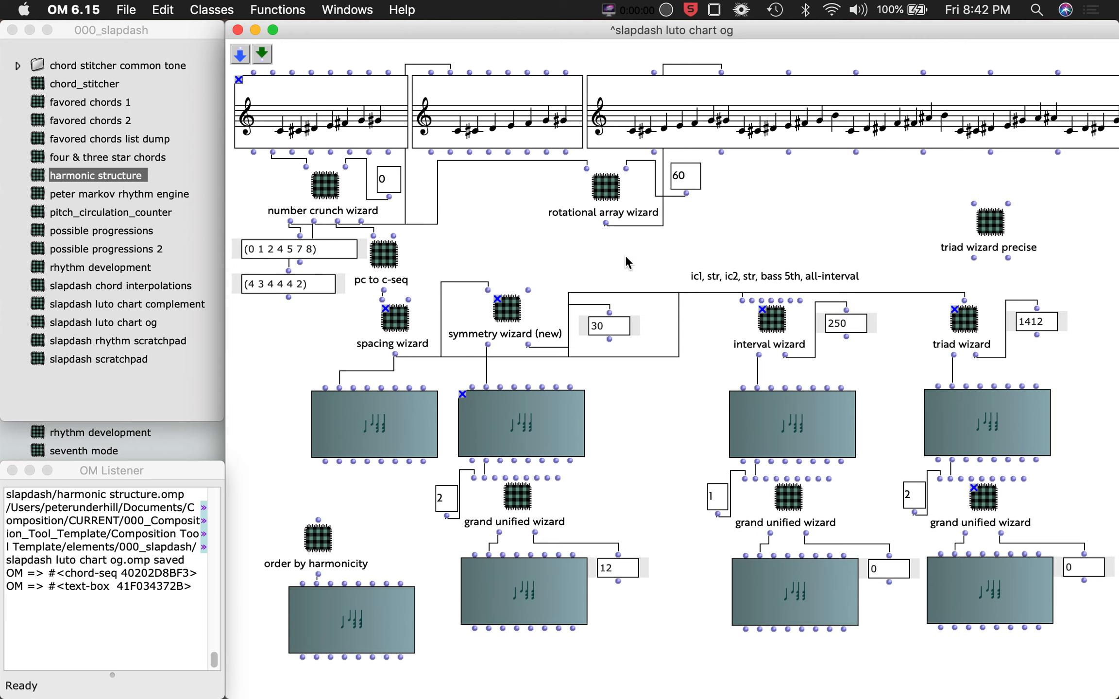
Switch among the open patch windows, ending on the harmonic structure patch.
{"action": "key", "text": "ctrl+Up"}
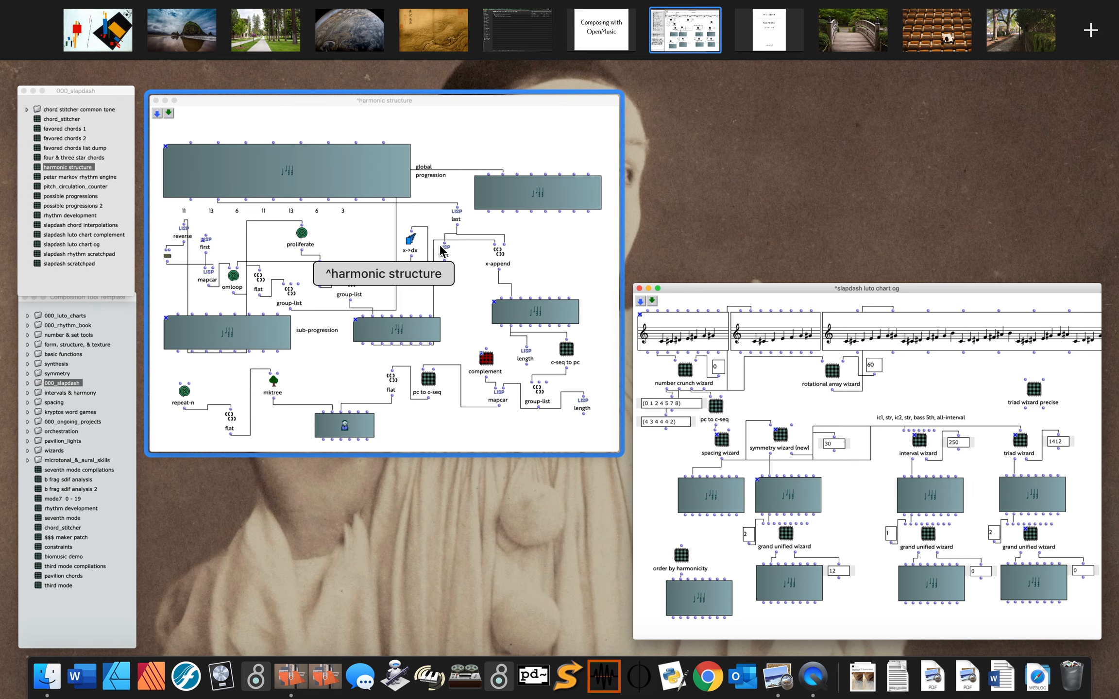
{"action": "left_click", "coordinate": [441, 247]}
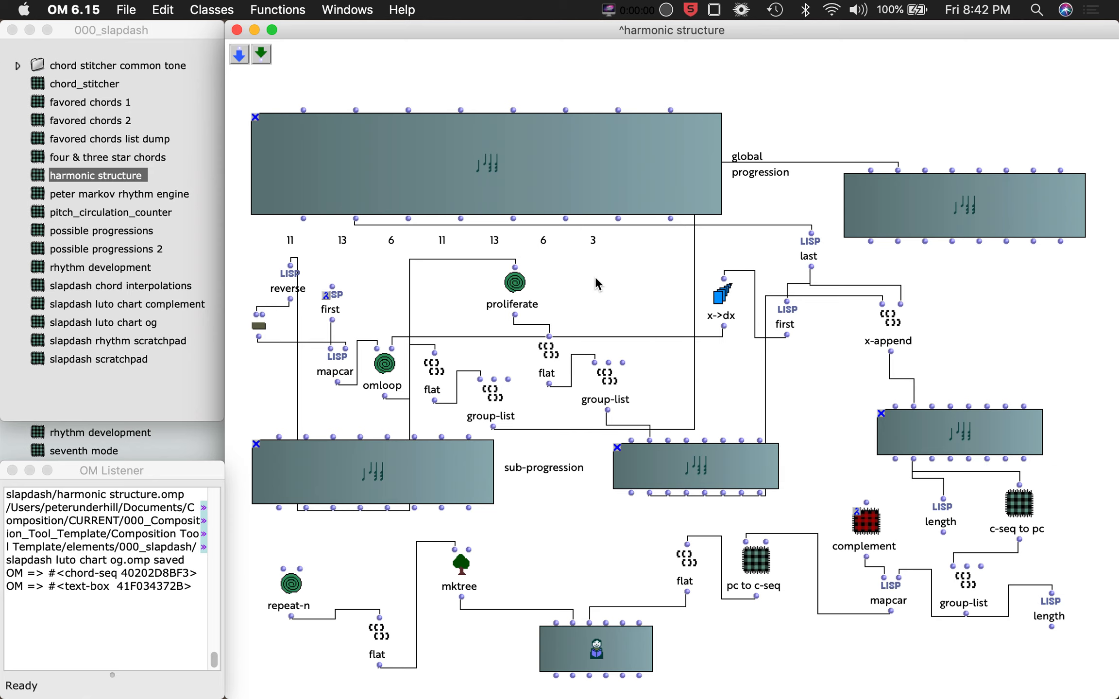
{"action": "key", "text": "ctrl+Up"}
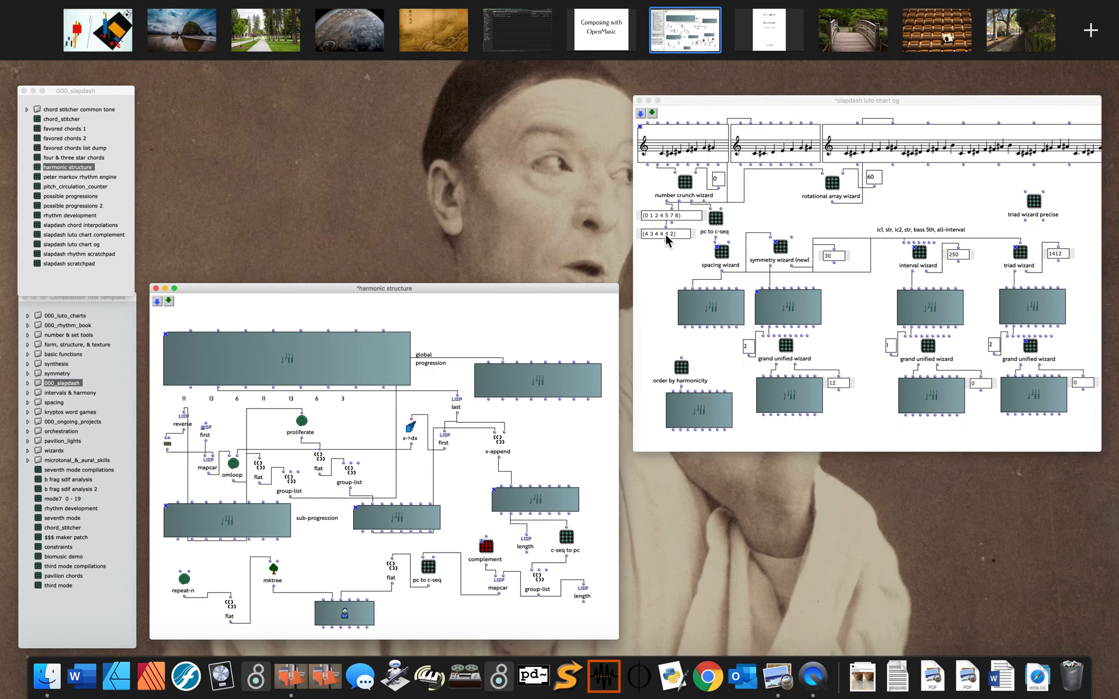
{"action": "left_click", "coordinate": [666, 234]}
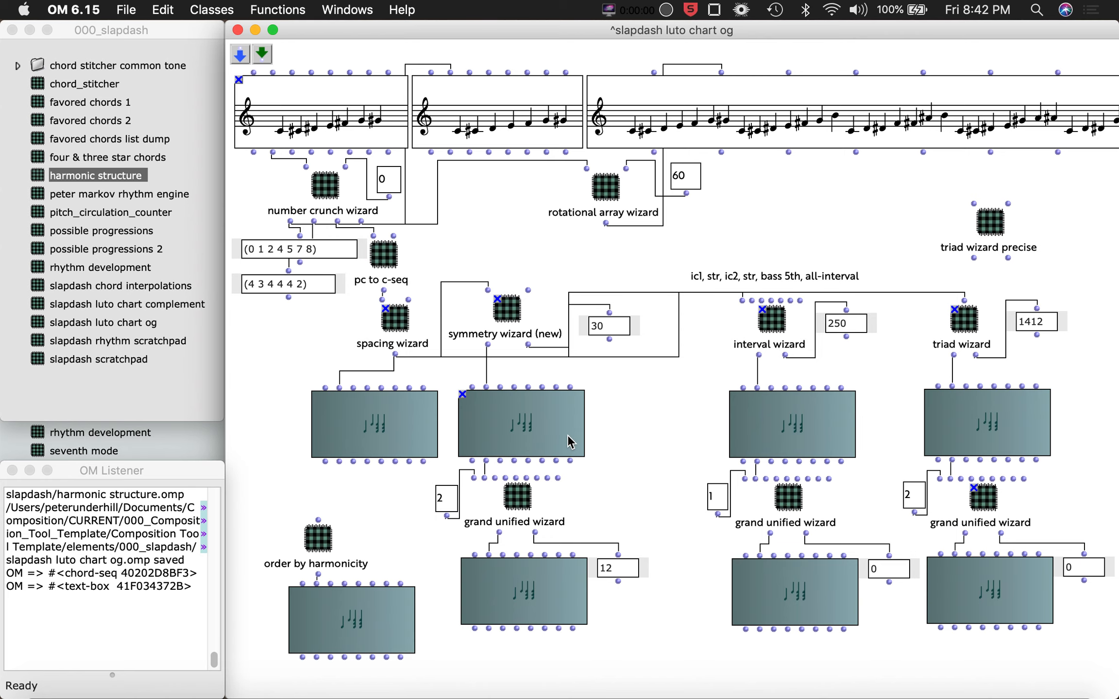
{"action": "key", "text": "ctrl+Up"}
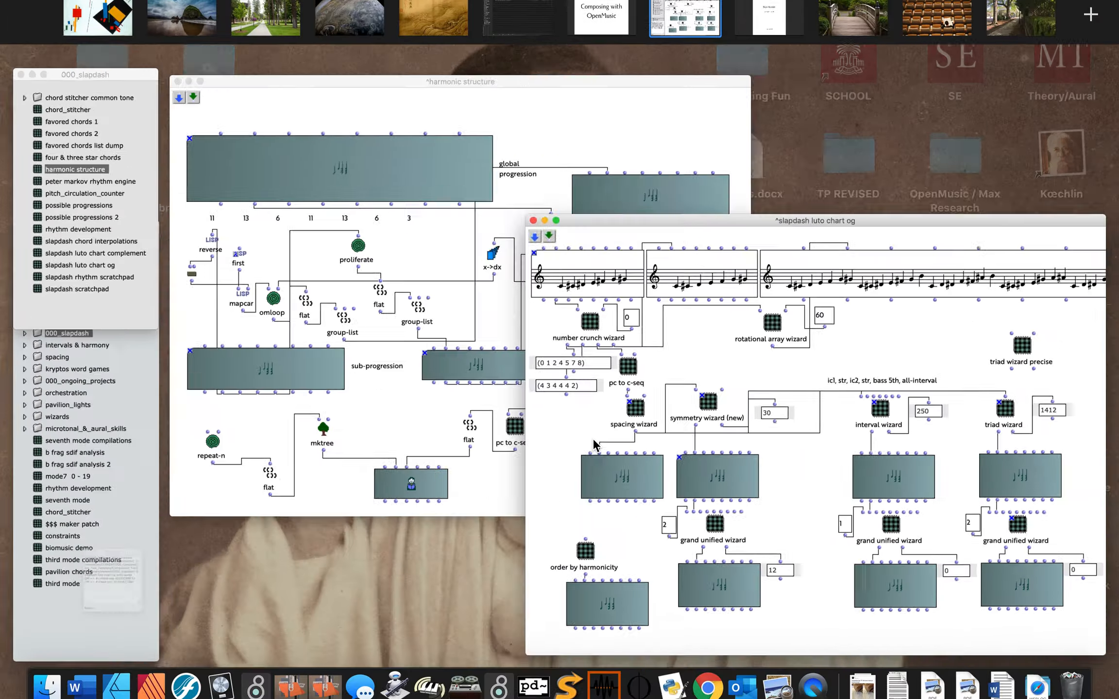
{"action": "left_click", "coordinate": [441, 361]}
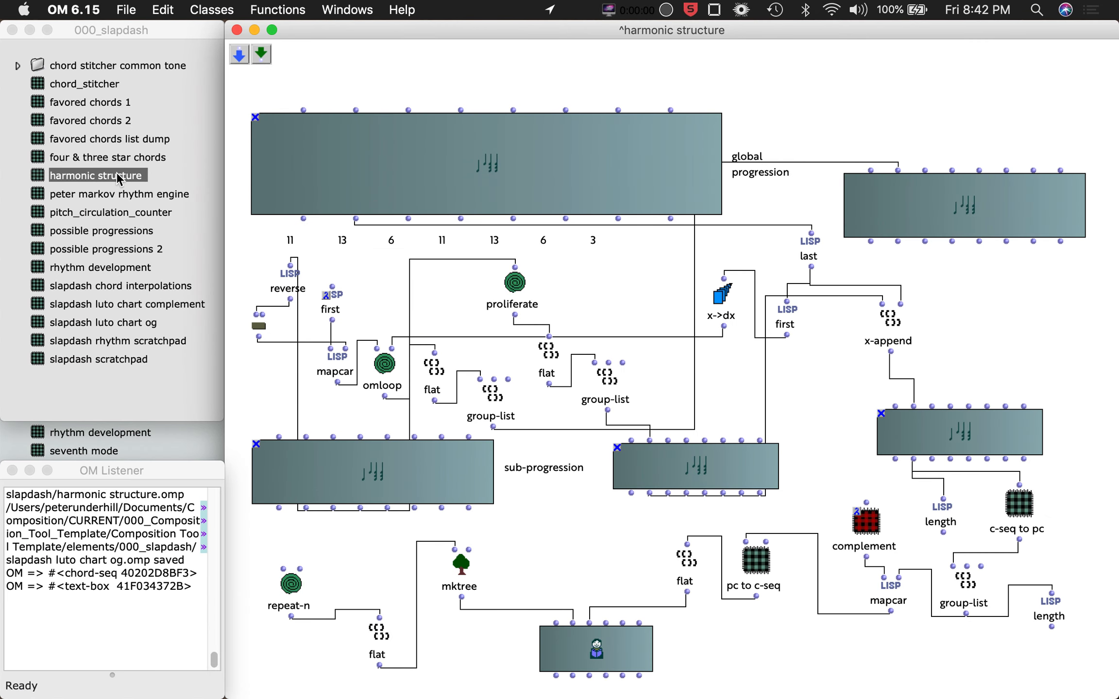
Open the favored chords 1 patch to view its chord collections, then close it.
{"action": "left_click", "coordinate": [37, 107]}
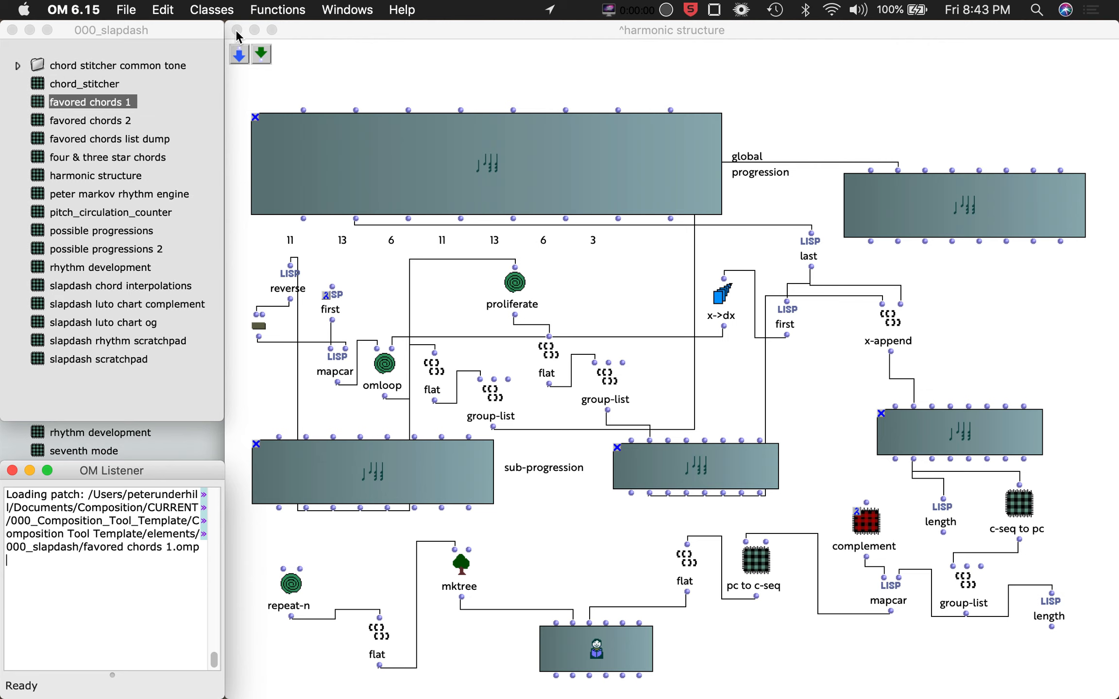
{"action": "left_click", "coordinate": [238, 30]}
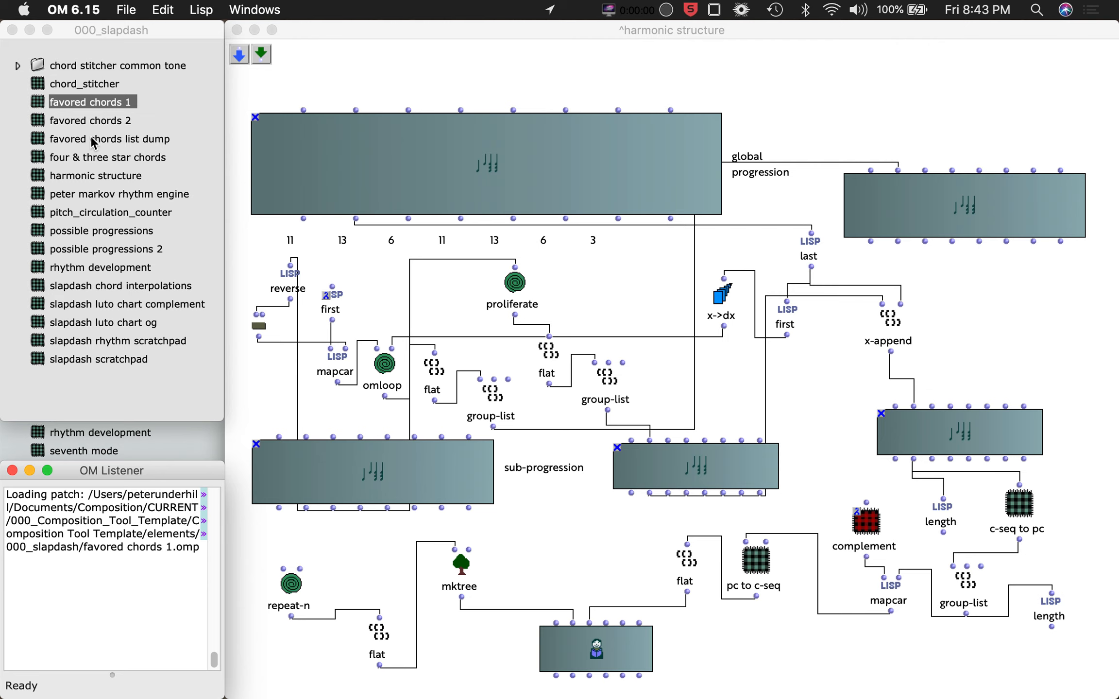
Open the global progression chord sequence in harmonic structure and scroll through its chords before closing it.
{"action": "left_click", "coordinate": [370, 60]}
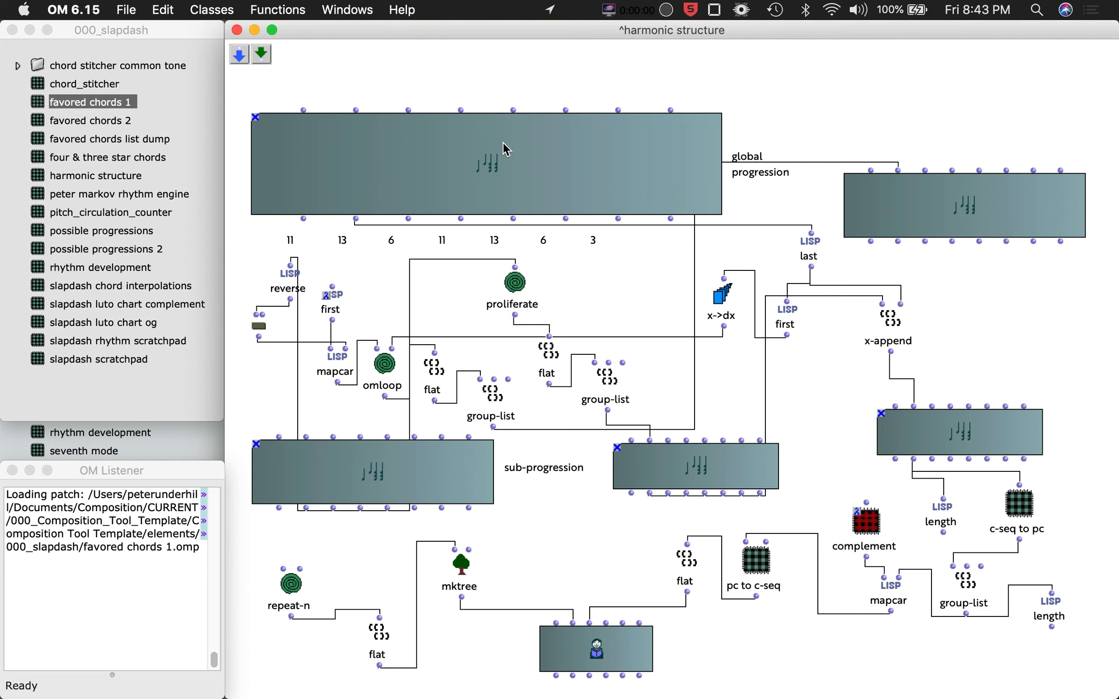
{"action": "double_click", "coordinate": [596, 151]}
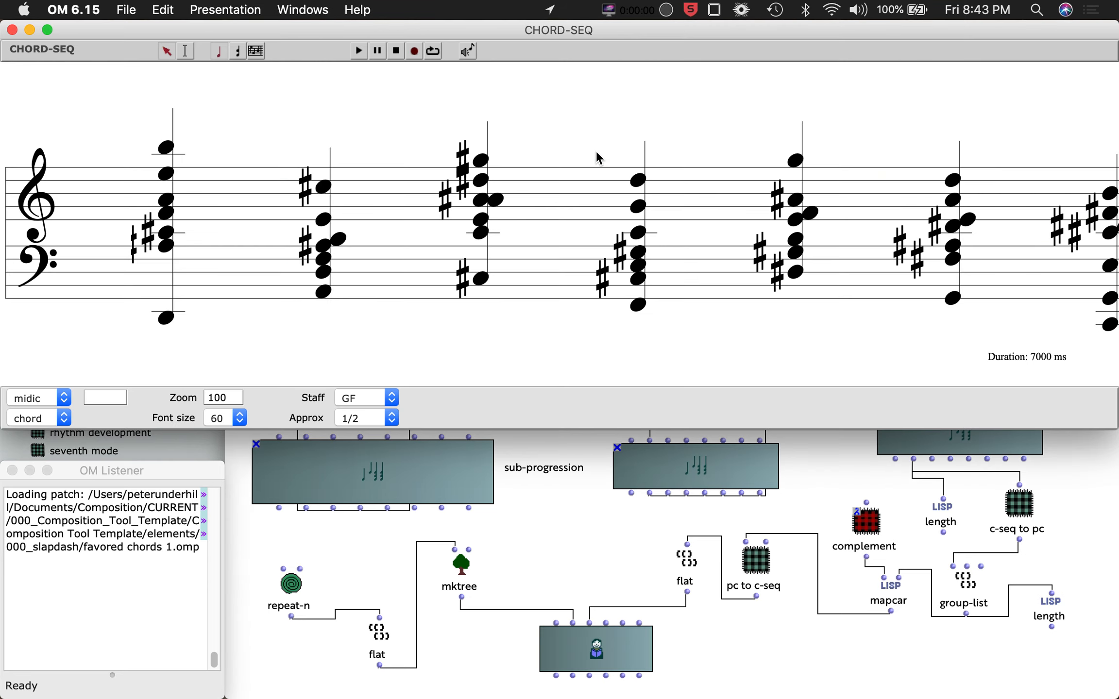
{"action": "scroll", "coordinate": [624, 210], "scroll_direction": "right", "scroll_amount": 5}
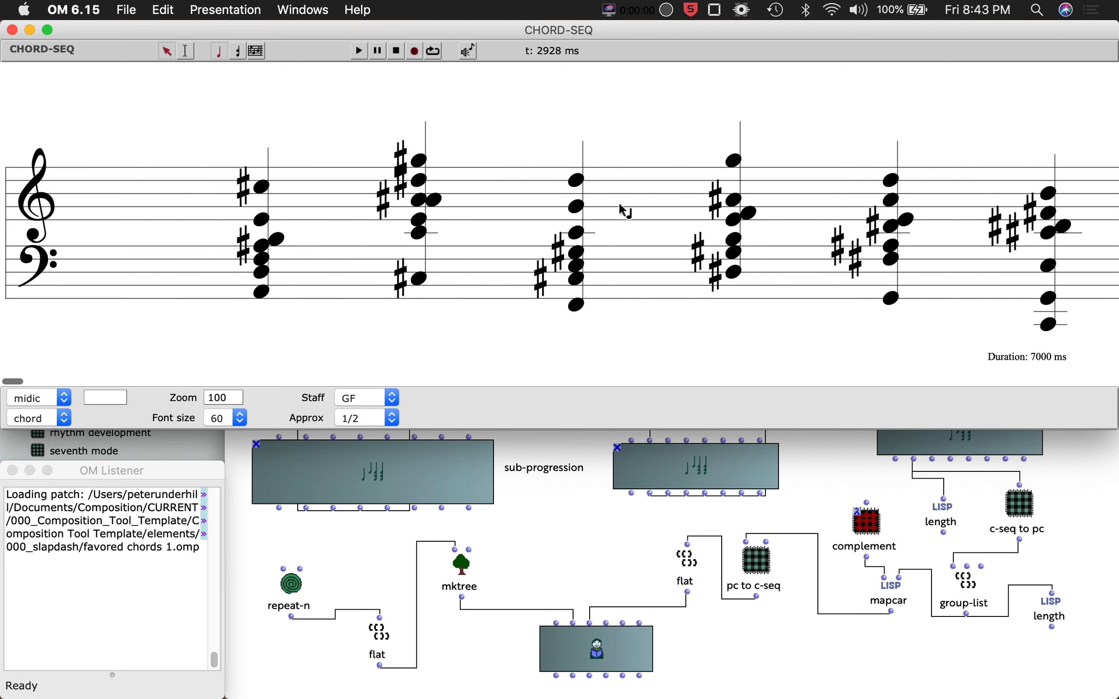
{"action": "scroll", "coordinate": [624, 210], "scroll_direction": "left", "scroll_amount": 5}
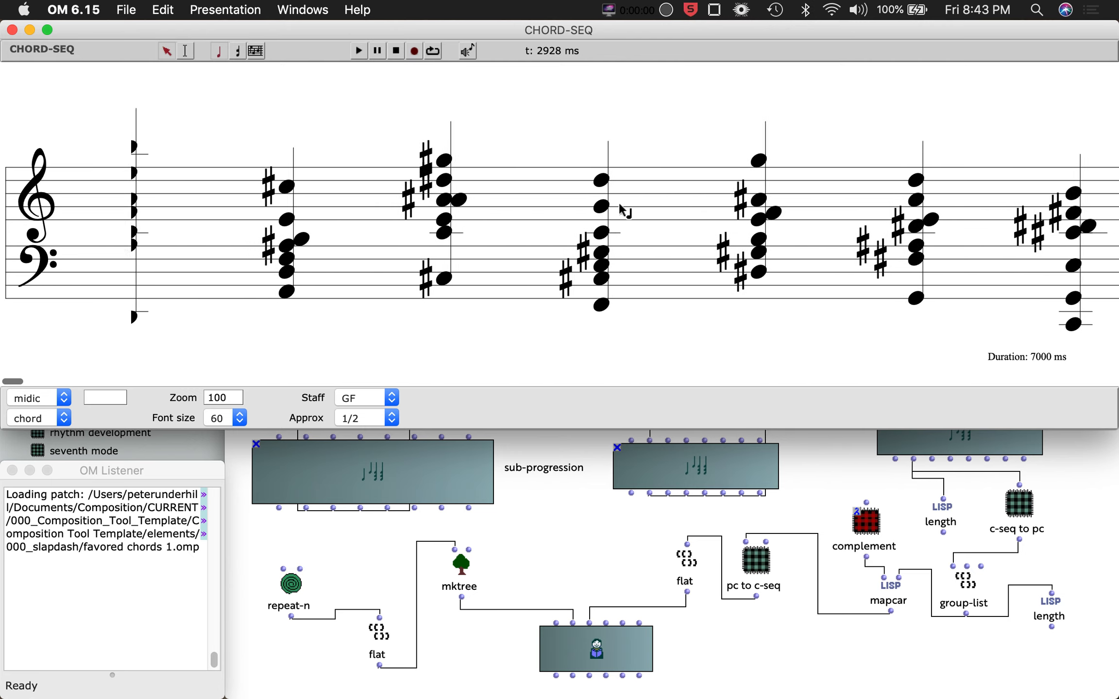
{"action": "left_click", "coordinate": [13, 29]}
Reopen the global progression chord sequence to listen to it, and close the editor.
{"action": "left_click", "coordinate": [817, 89]}
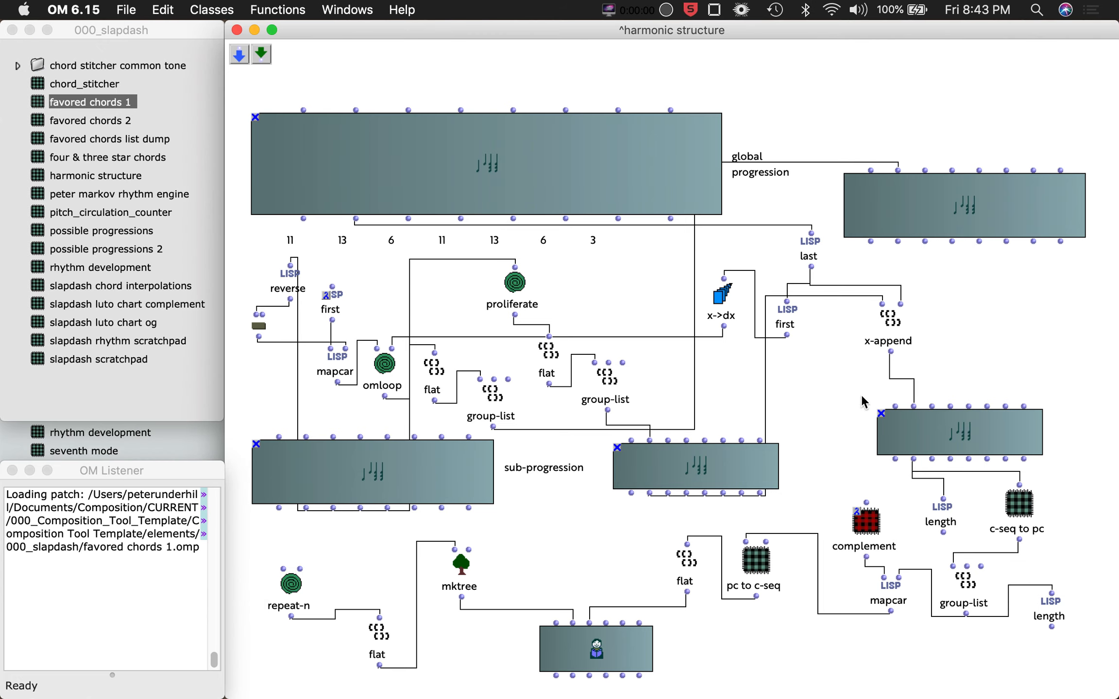
{"action": "double_click", "coordinate": [622, 162]}
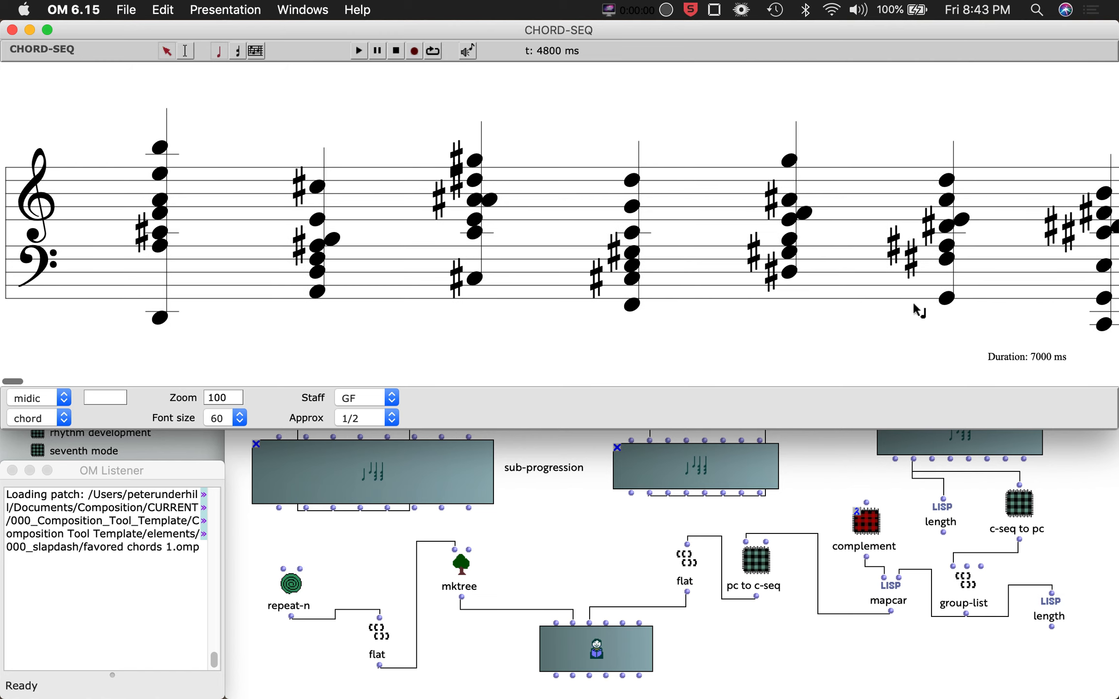
{"action": "left_click", "coordinate": [12, 30]}
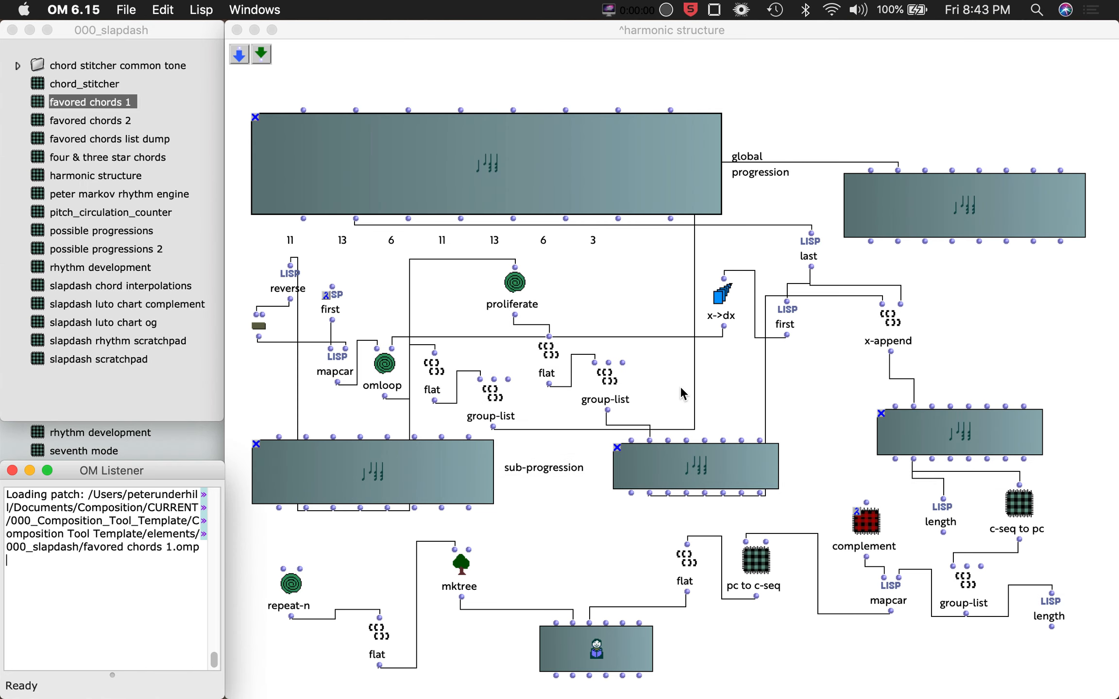
View and close the voice score at the bottom and the chord sequence below x-append in page mode.
{"action": "double_click", "coordinate": [579, 657]}
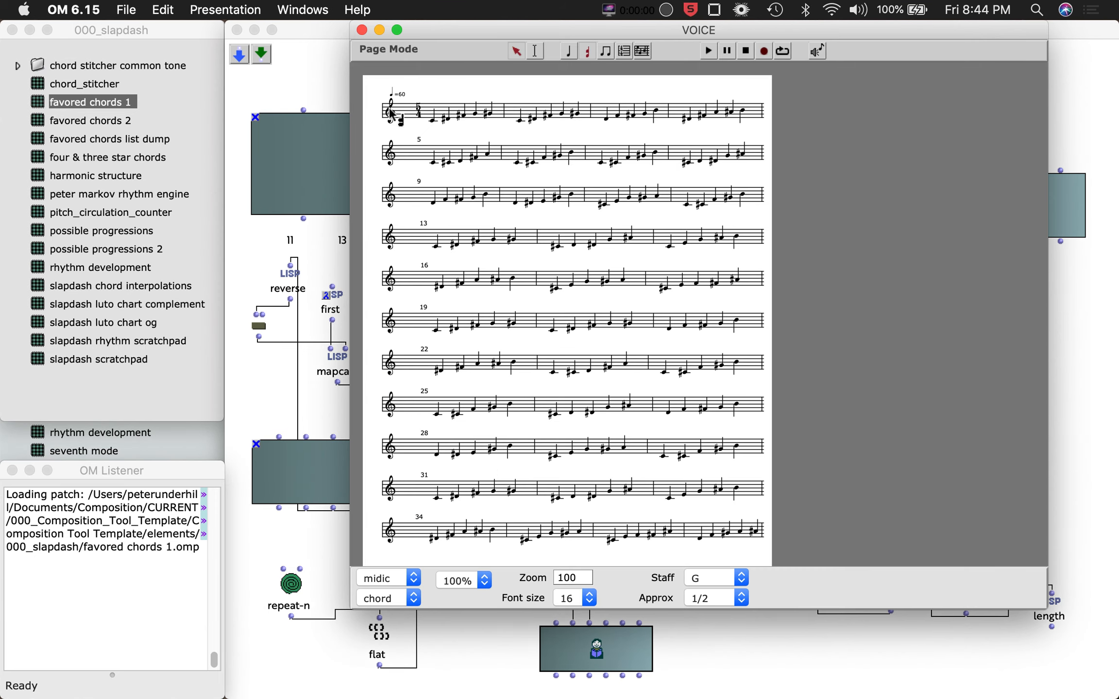
{"action": "left_click", "coordinate": [362, 30]}
{"action": "double_click", "coordinate": [955, 432]}
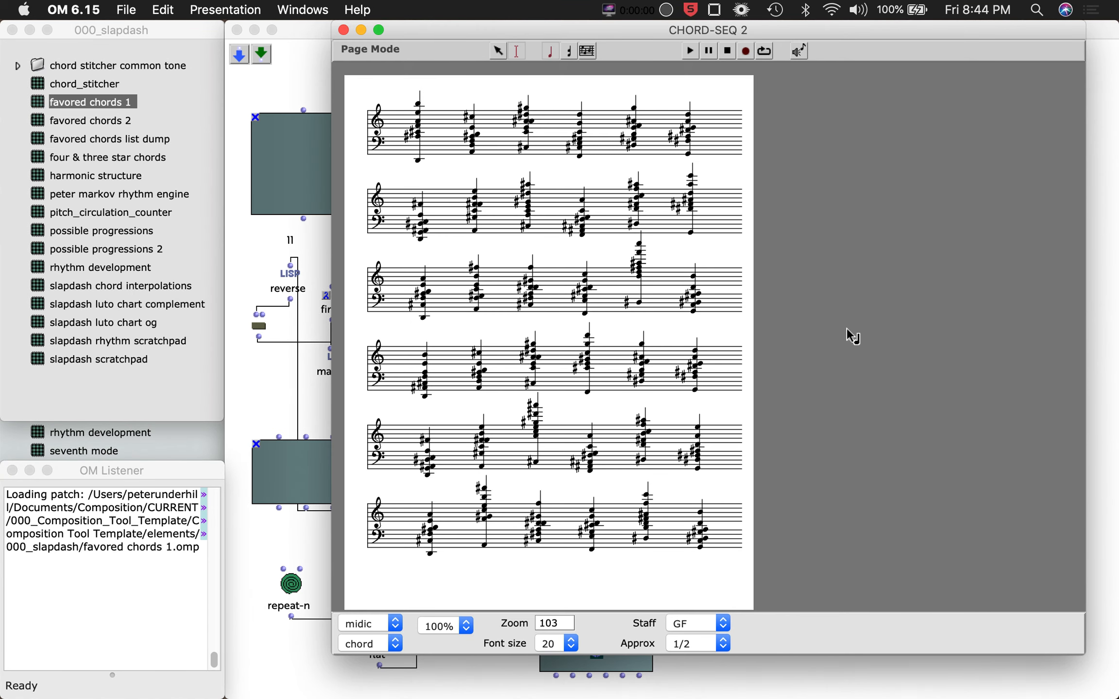
{"action": "left_click_drag", "start_coordinate": [872, 655], "coordinate": [887, 692]}
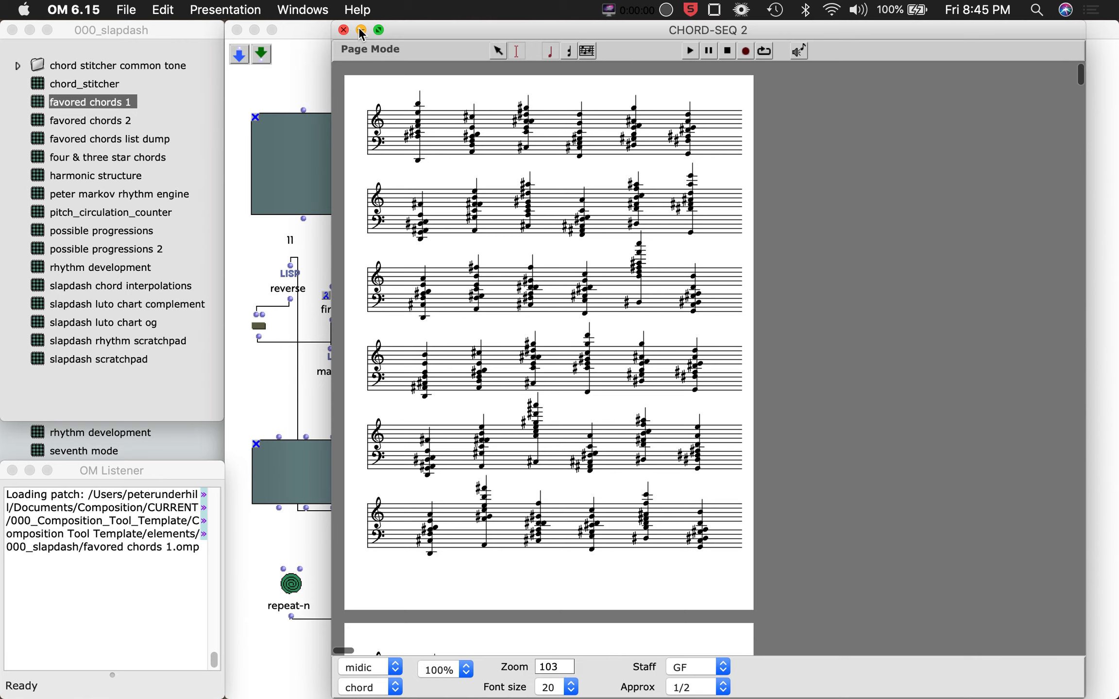
{"action": "left_click", "coordinate": [344, 30]}
Switch to the Slapdash score PDF and scroll to the instrumentation and program note page.
{"action": "key", "text": "ctrl+Right"}
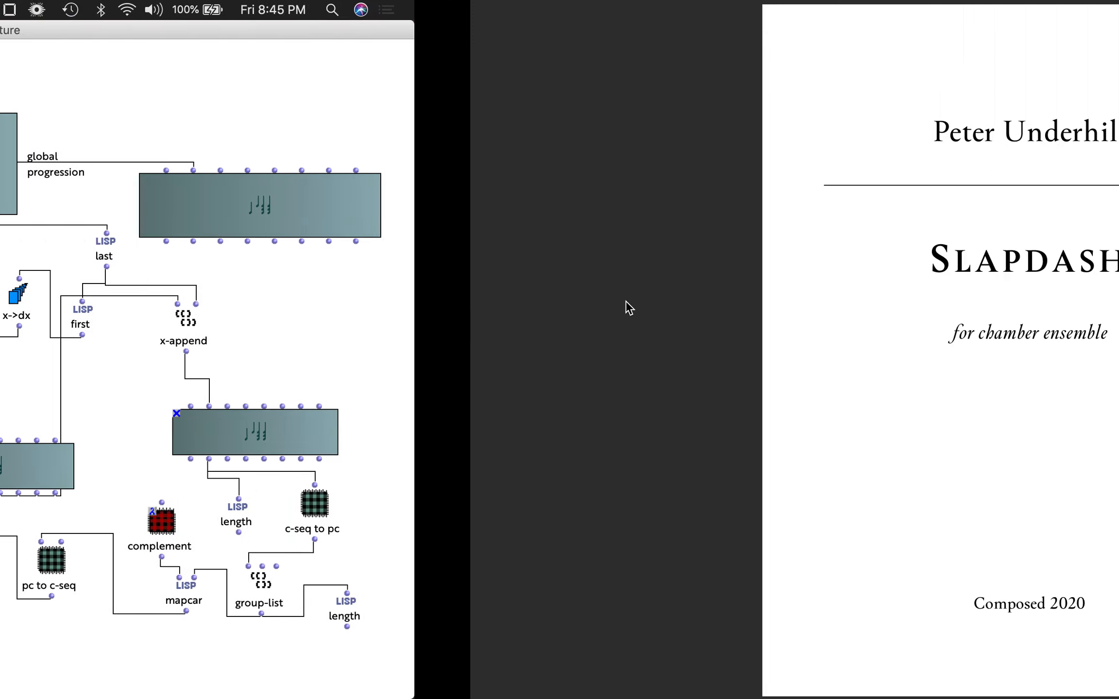
{"action": "scroll", "coordinate": [736, 317], "scroll_direction": "down", "scroll_amount": 15}
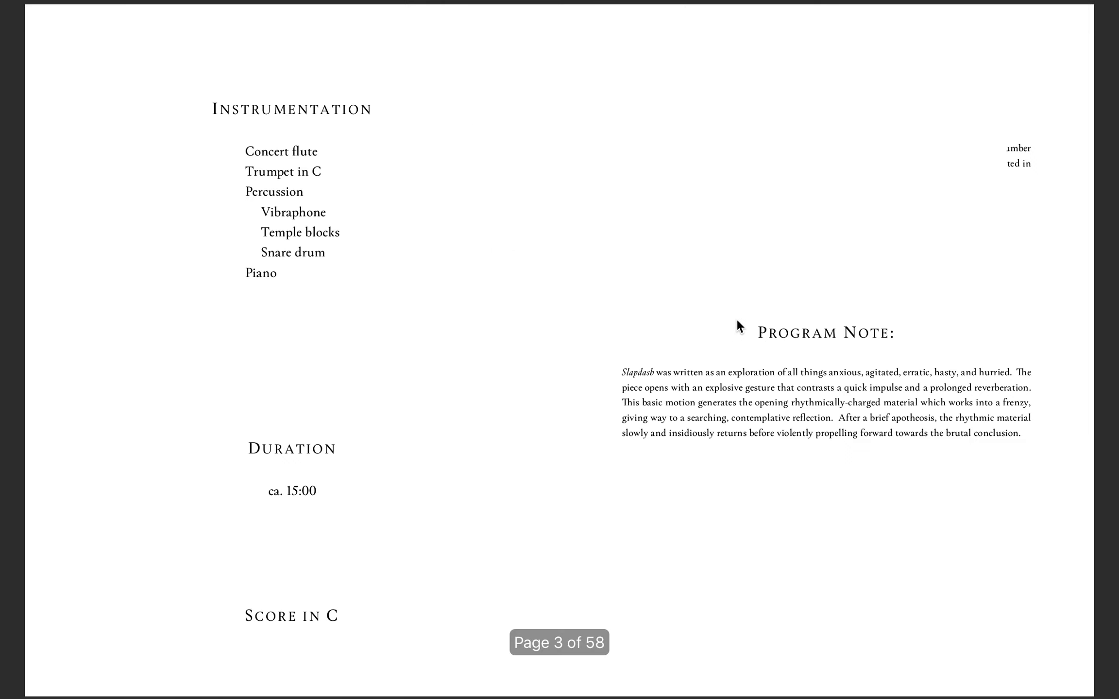